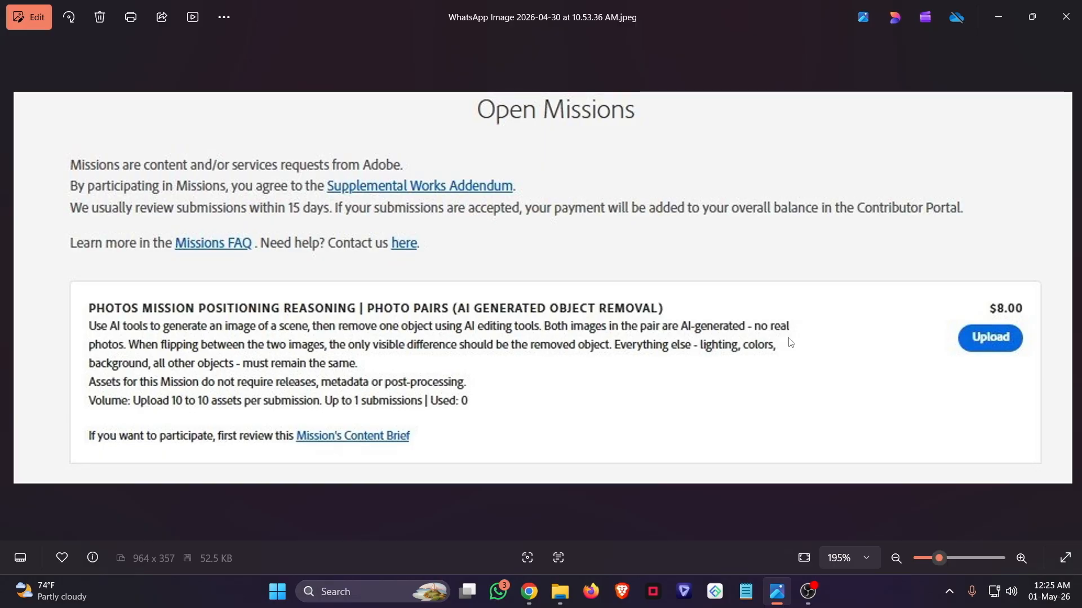
Switch to the Getty Images page in Chrome and search its creative images and video for "table".
key(alt+Tab)
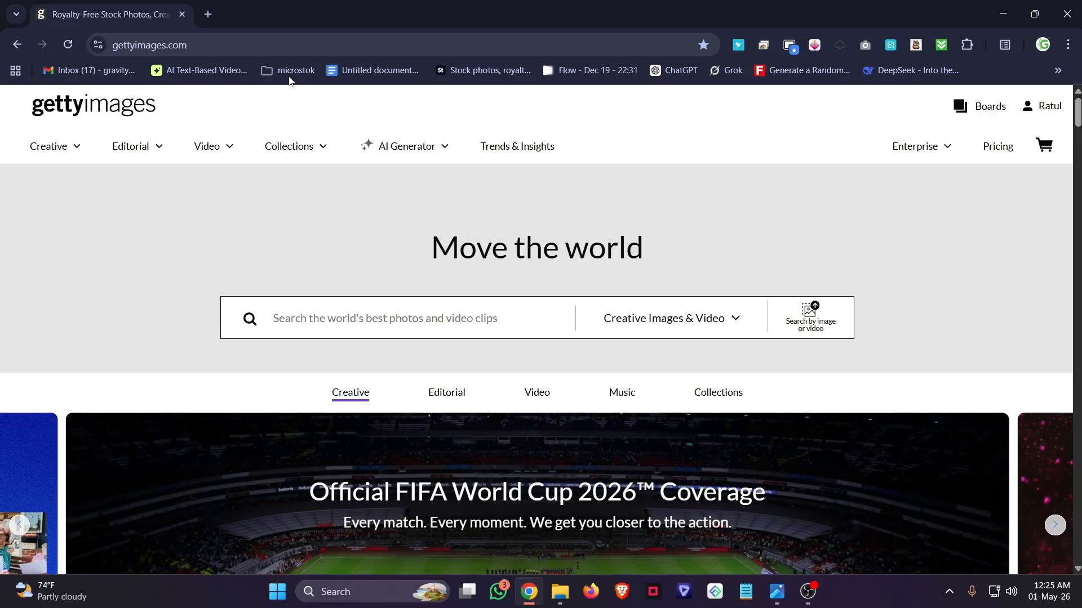
click(292, 72)
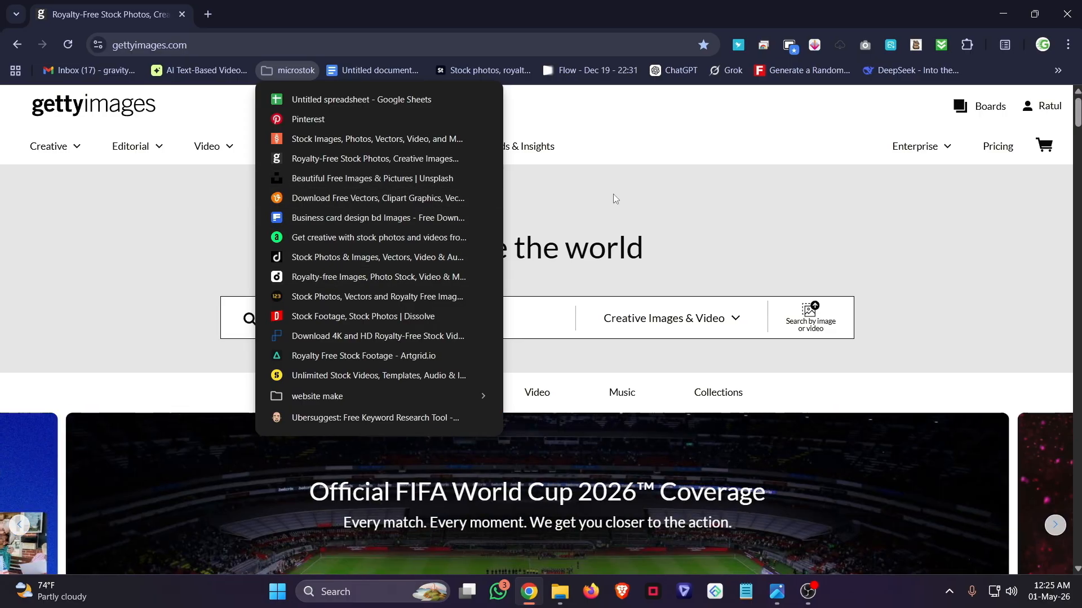
click(613, 195)
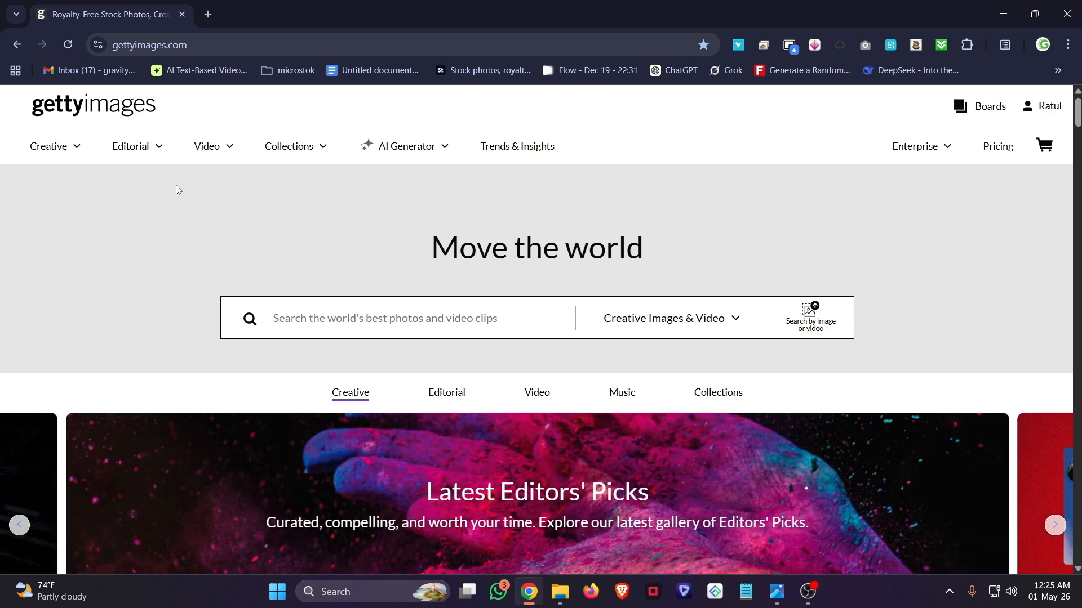
click(393, 329)
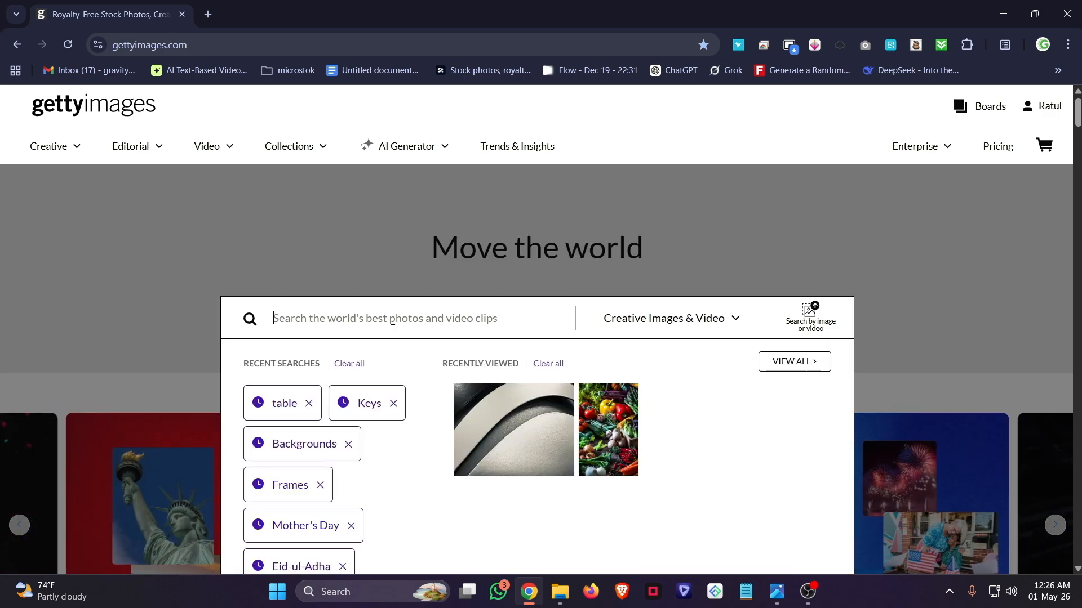
text(table)
key(Return)
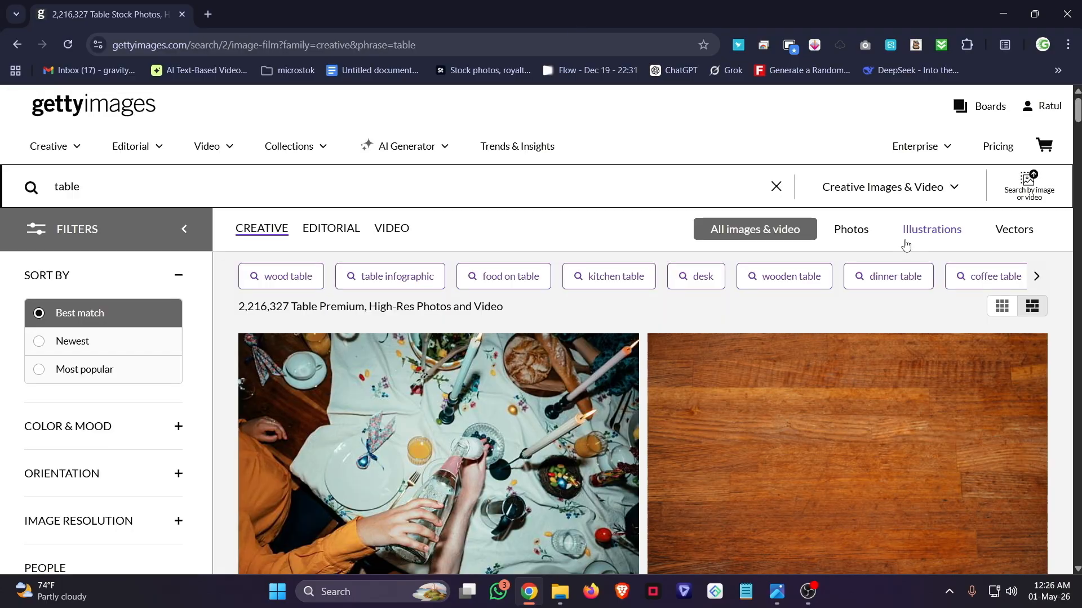
Save the overhead photo of a smartphone and red coffee cup on a round table to the Downloads folder.
scroll(904, 243, down, 10)
scroll(904, 243, down, 15)
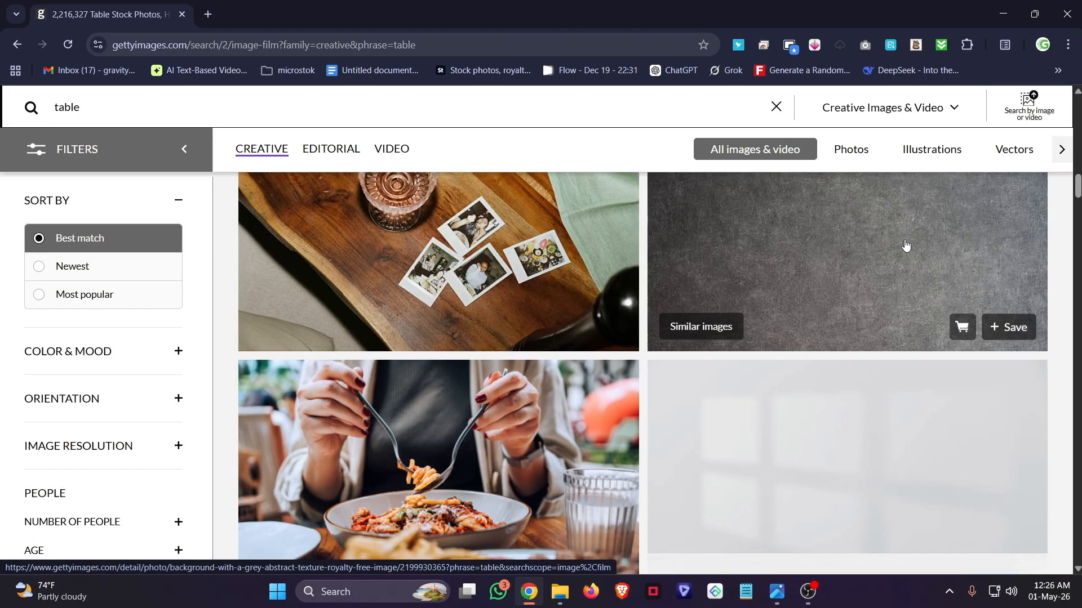
scroll(901, 248, down, 4)
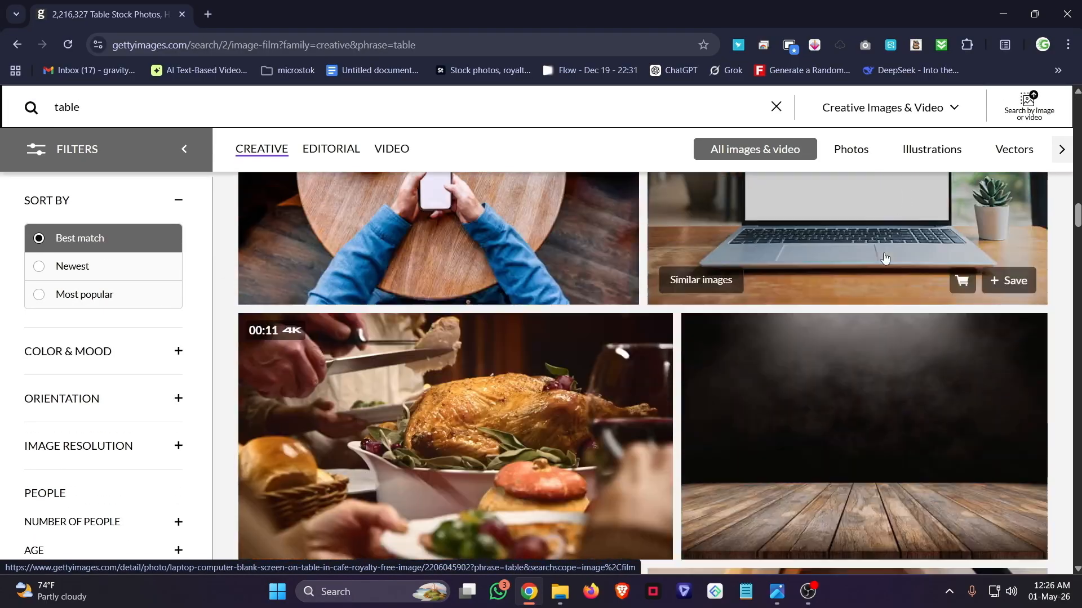
scroll(856, 268, up, 5)
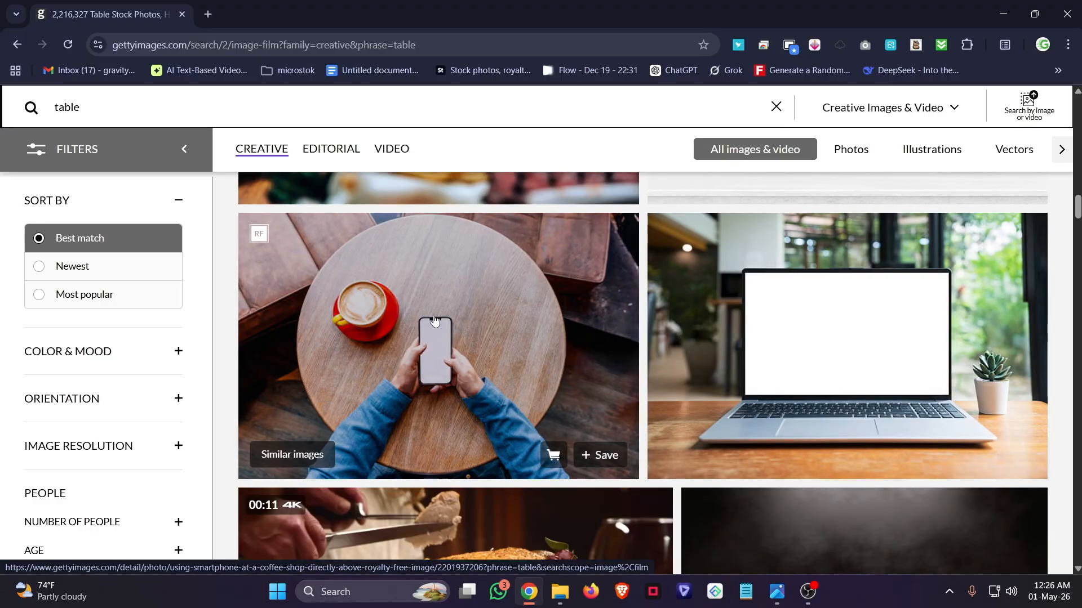
shift+click(389, 311)
key(ctrl+w)
right_click(440, 300)
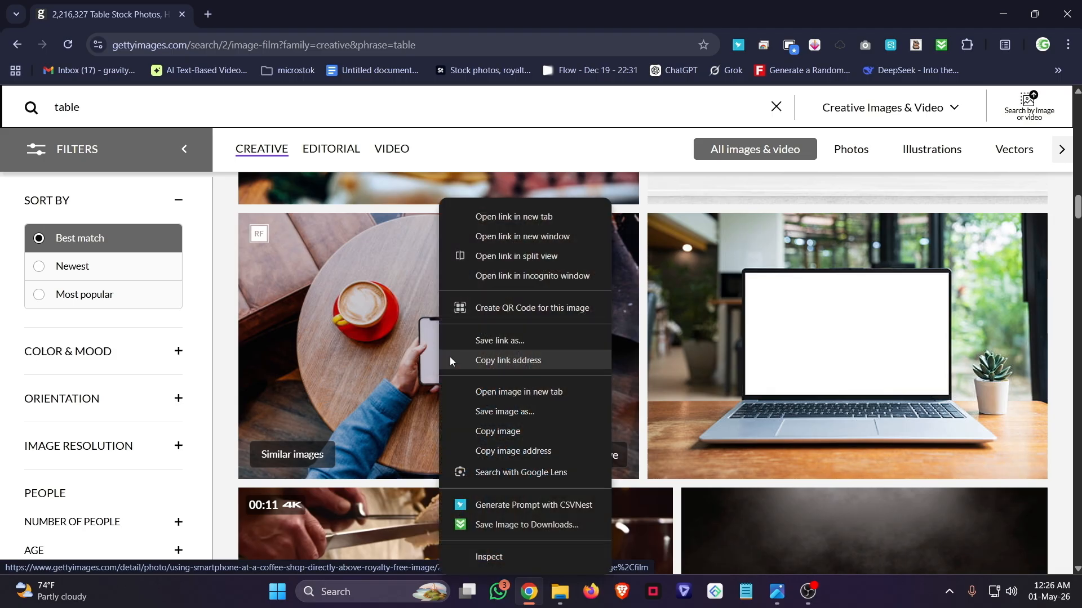
click(530, 416)
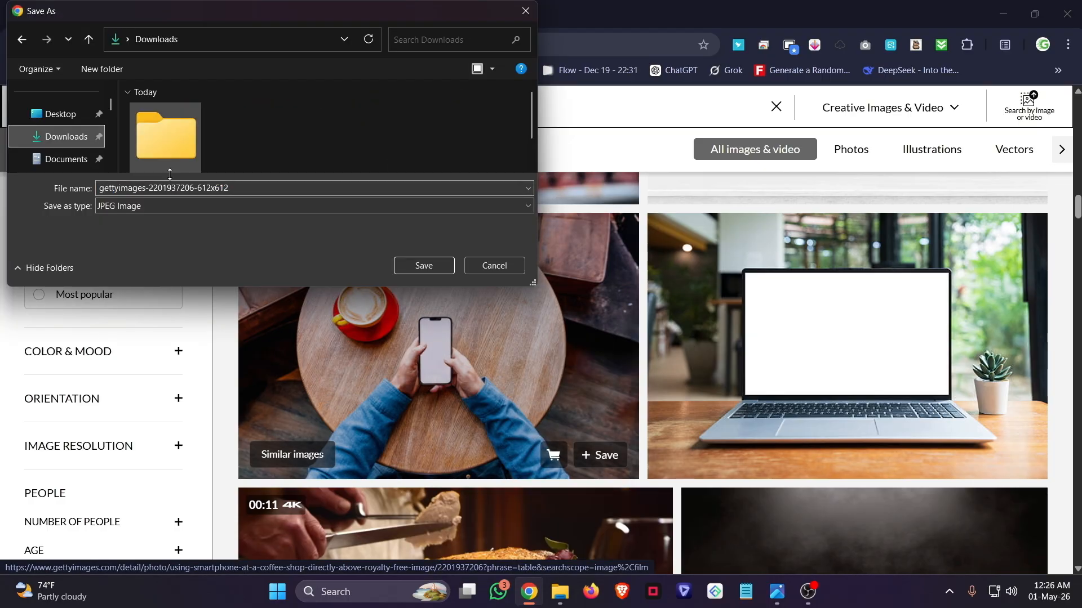
click(424, 266)
Find the latte in a white cup on a sunlit table among the search results and save the photo.
scroll(771, 336, down, 15)
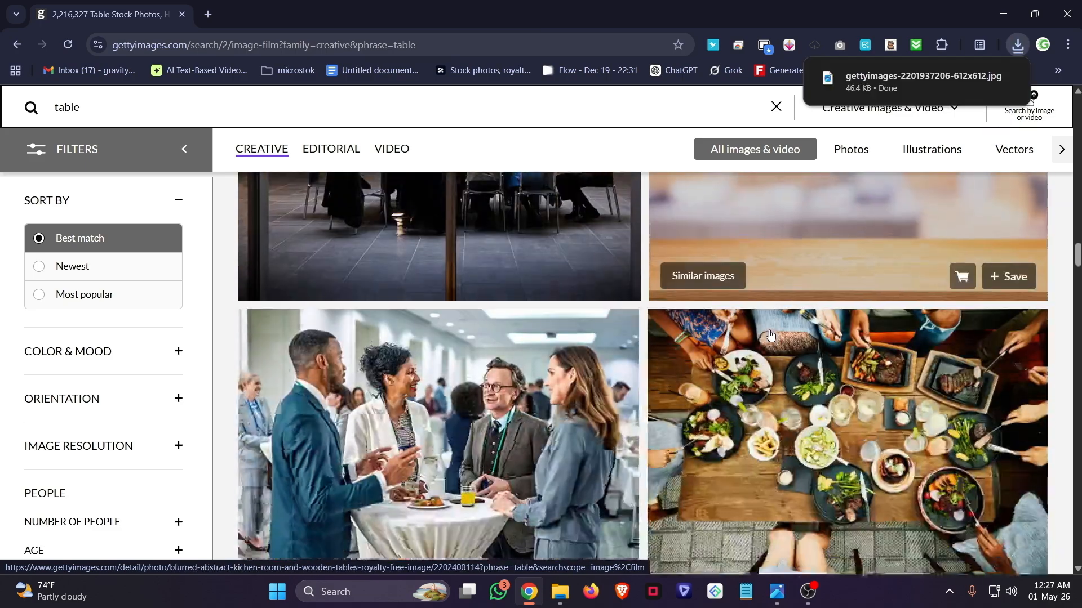
scroll(771, 336, up, 10)
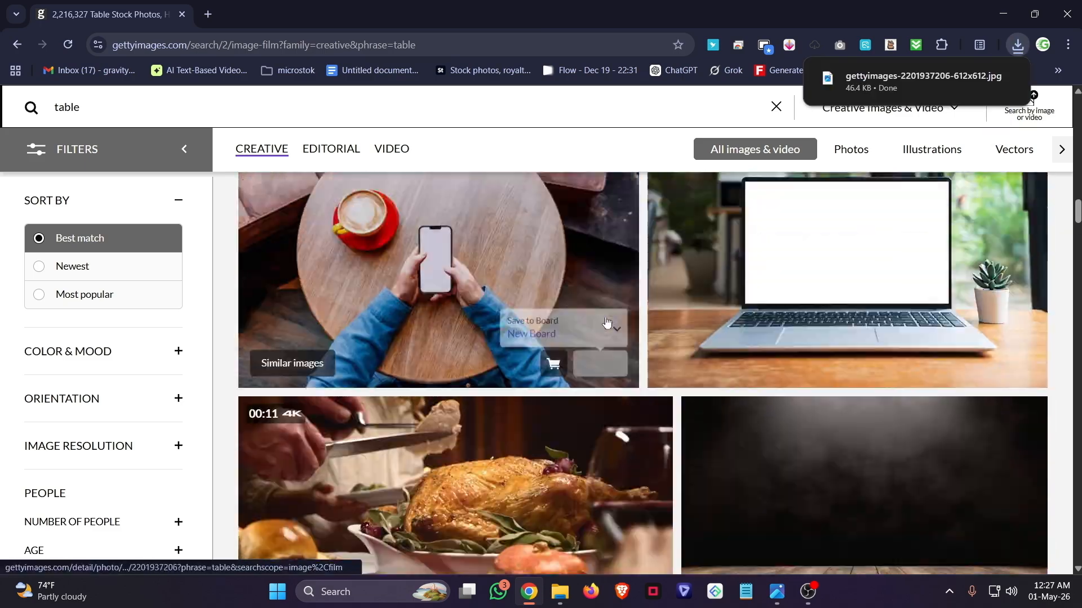
scroll(537, 291, down, 2)
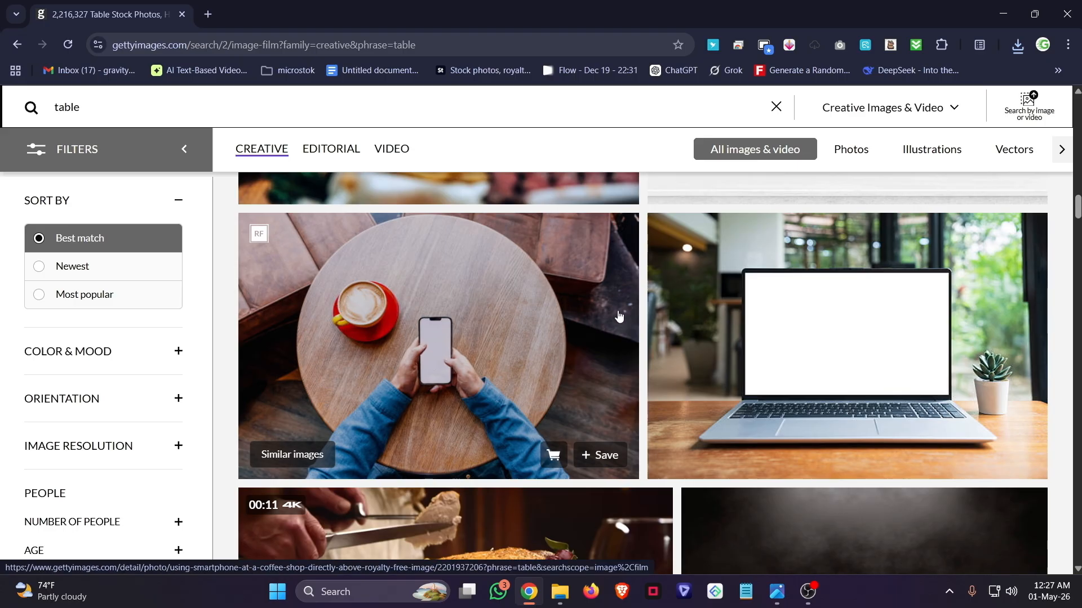
scroll(586, 318, down, 7)
scroll(582, 311, up, 7)
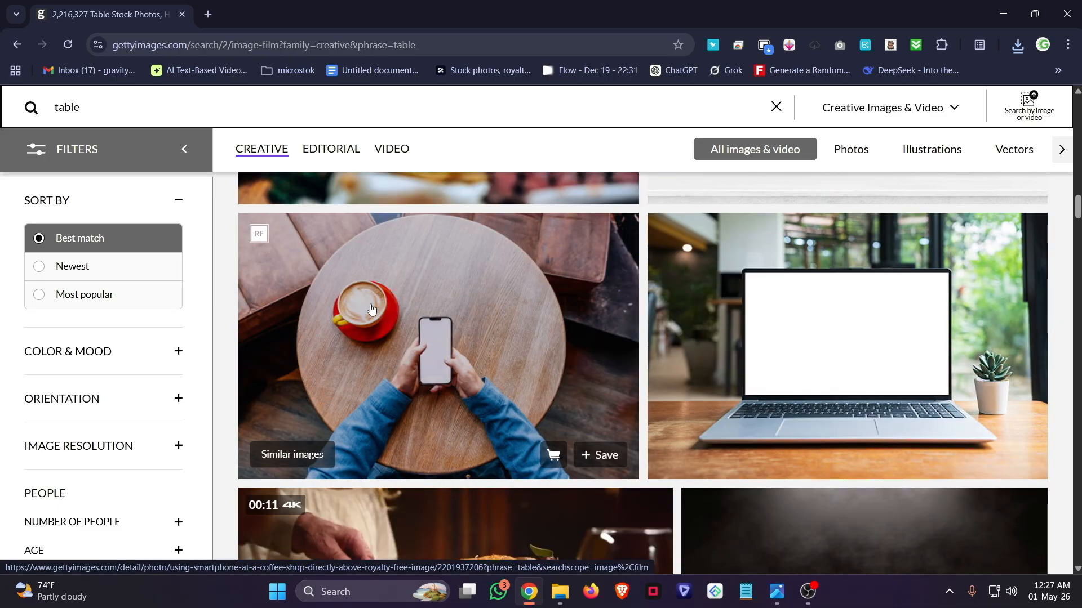
scroll(448, 279, down, 5)
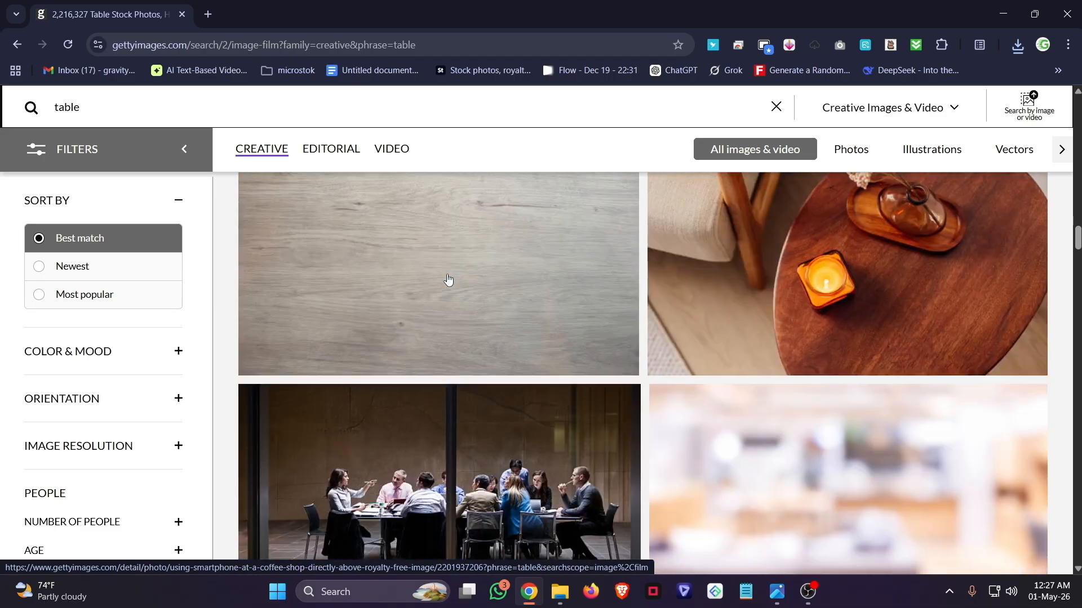
scroll(448, 279, down, 5)
scroll(448, 279, down, 10)
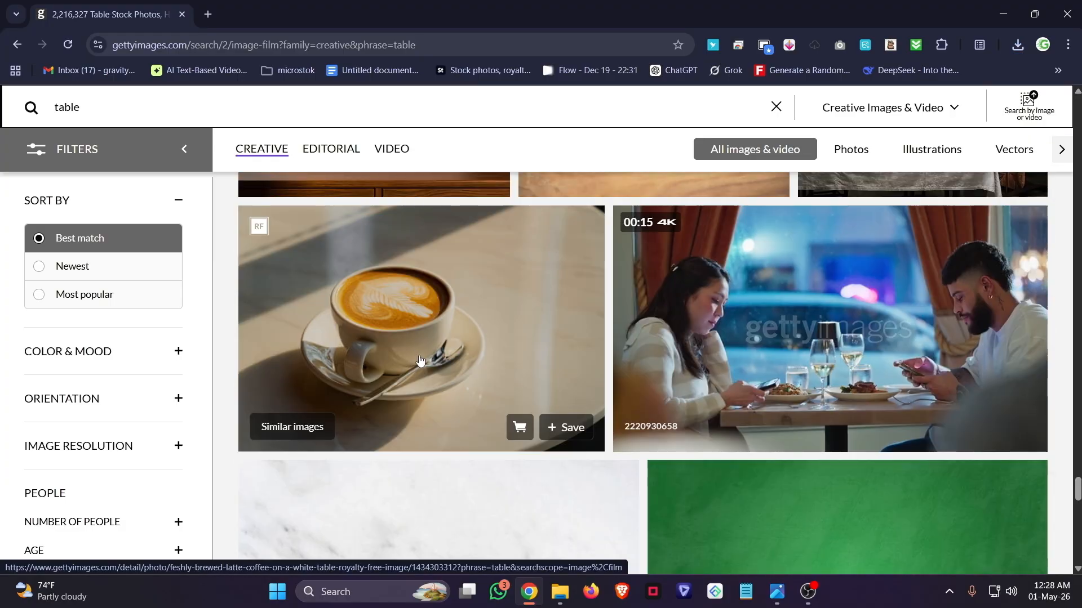
right_click(427, 309)
click(483, 414)
On page 2 of the table results, save the photo of two steaming mugs on a wooden table at sunset.
scroll(526, 377, down, 5)
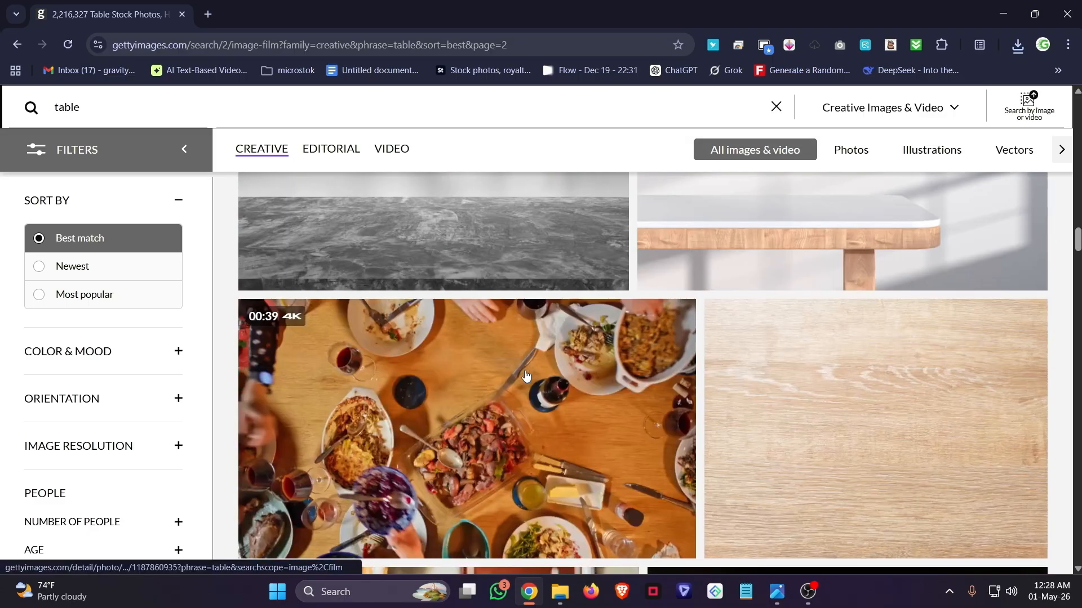
scroll(525, 377, down, 15)
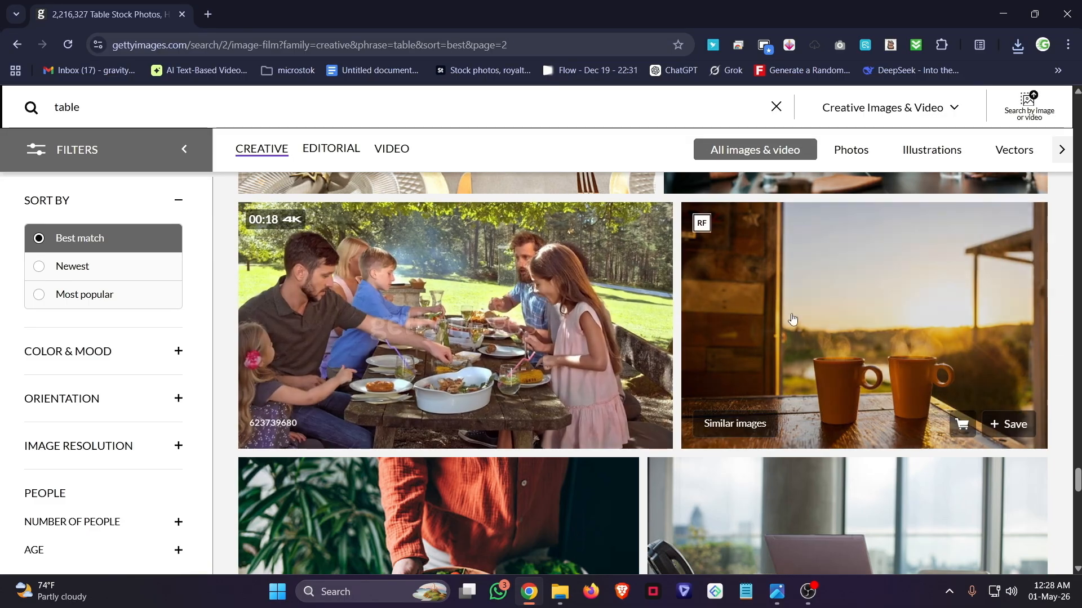
right_click(855, 332)
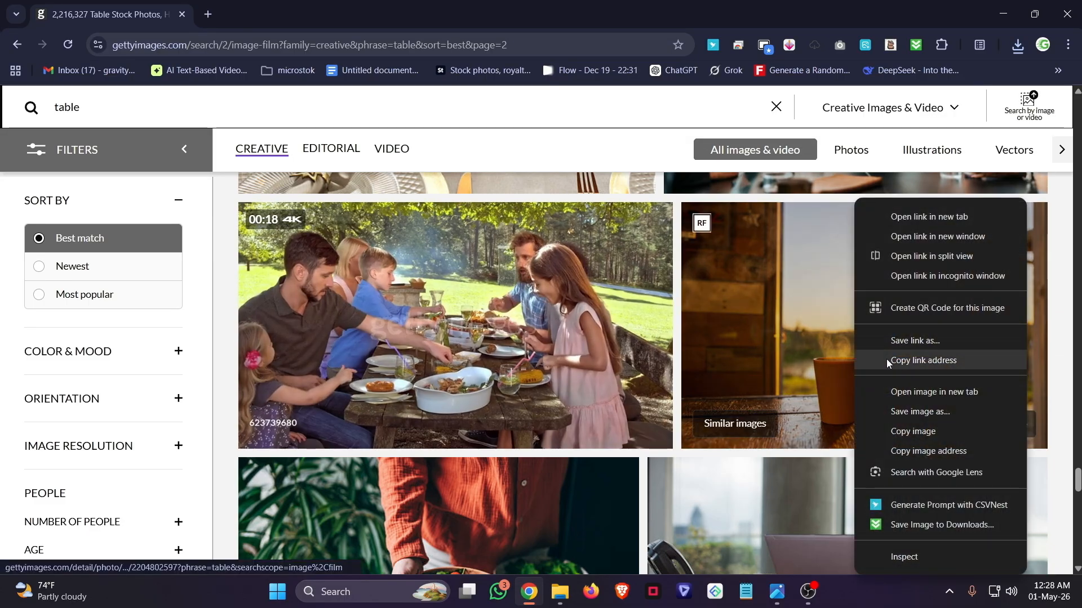
click(913, 417)
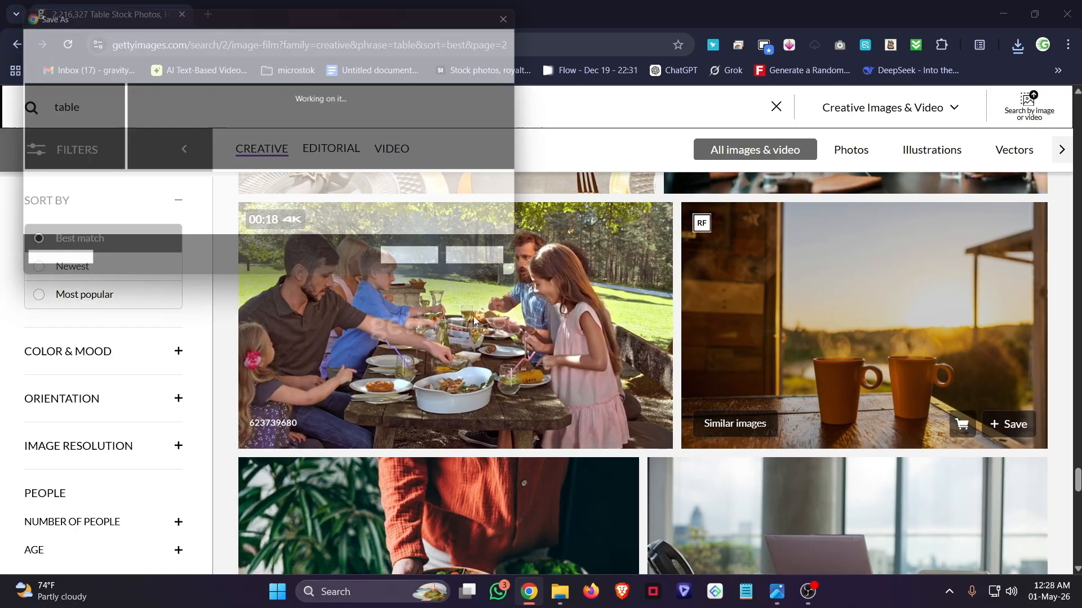
key(Return)
Go to page 3 of the table results and save the photo of two cocktails by the ocean at sunset.
scroll(859, 348, down, 10)
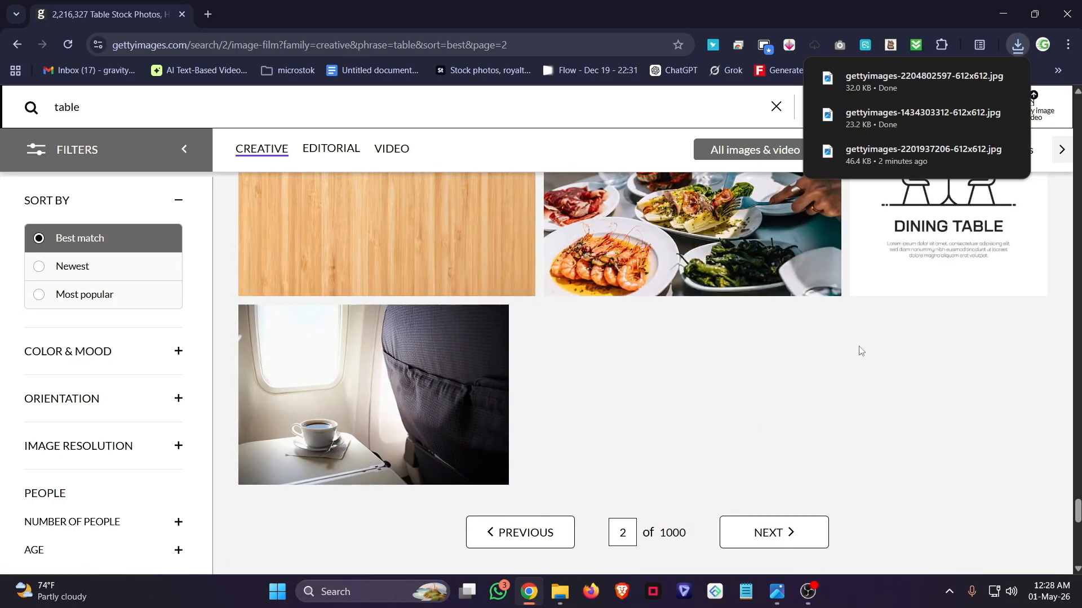
click(816, 456)
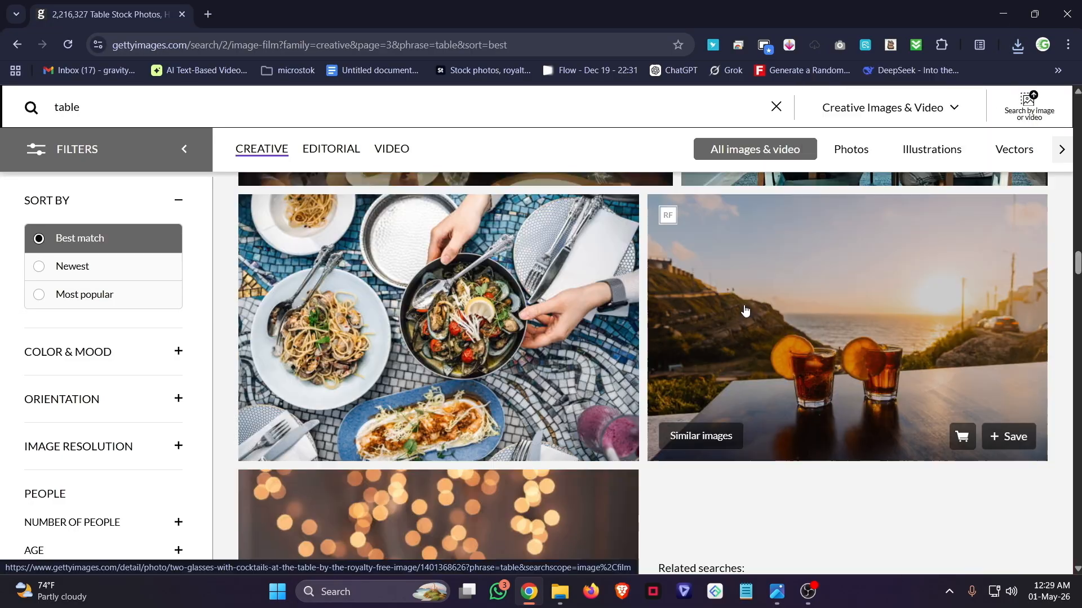
right_click(746, 310)
click(789, 411)
key(Return)
Open the ocean cocktails photo's detail page and save the similar image of two mojitos on a table at sunset.
click(848, 279)
scroll(745, 448, down, 15)
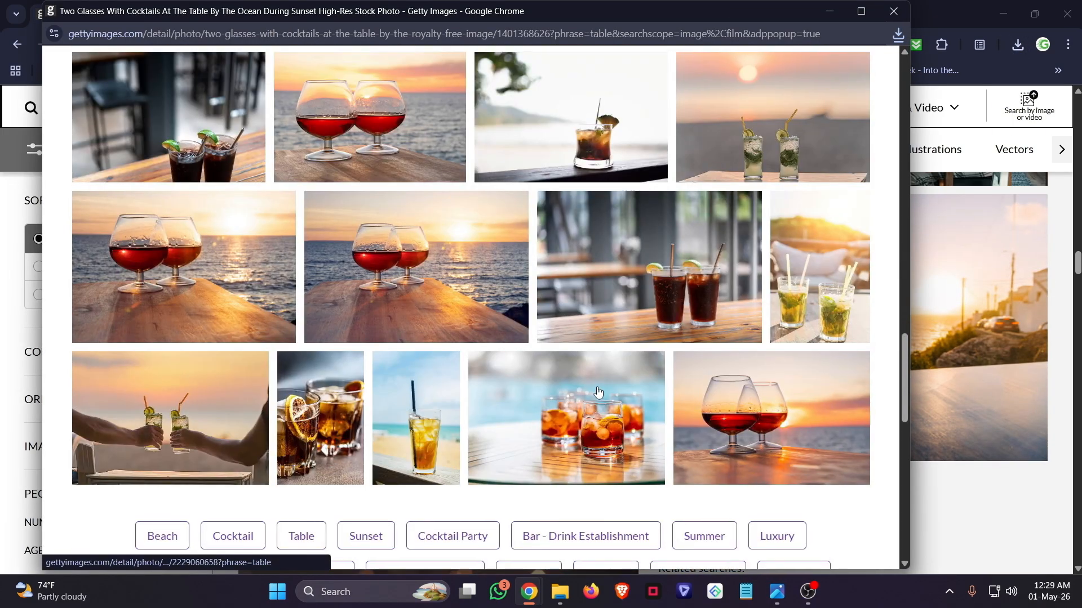
scroll(746, 448, up, 3)
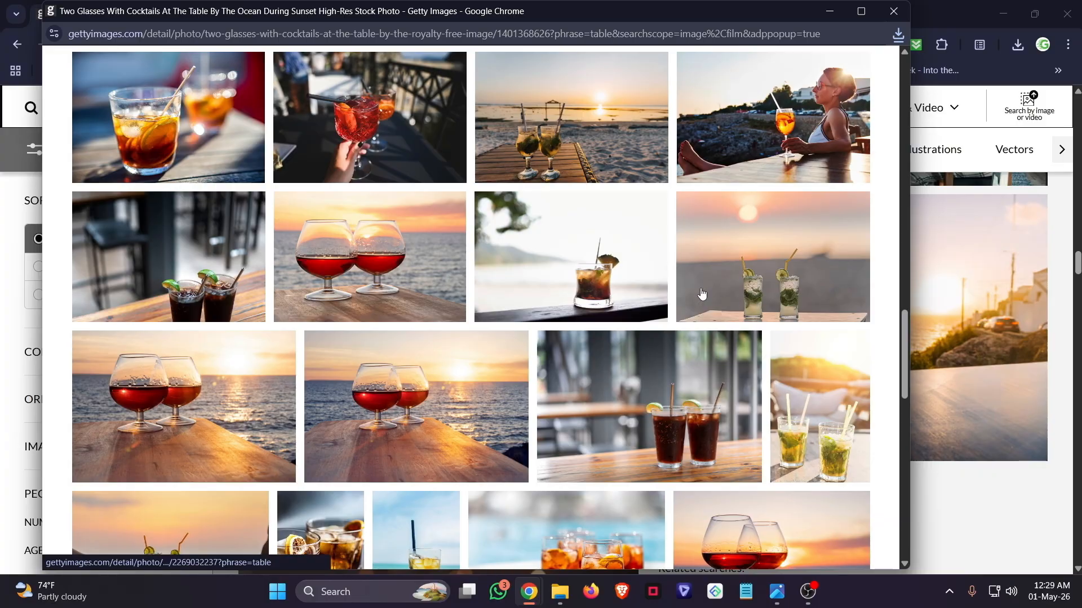
right_click(750, 258)
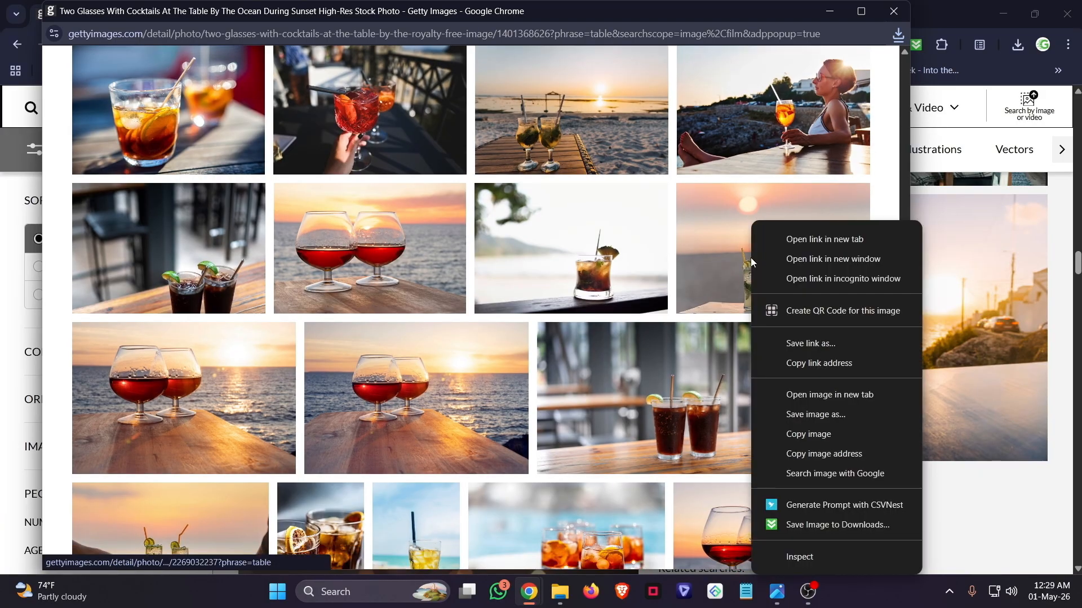
click(830, 420)
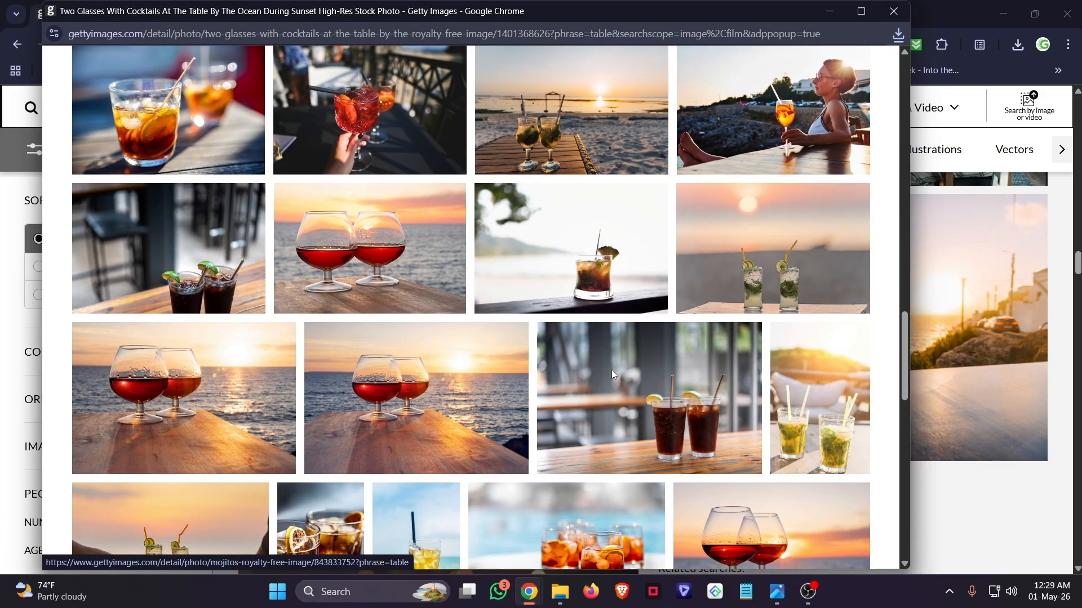
click(462, 267)
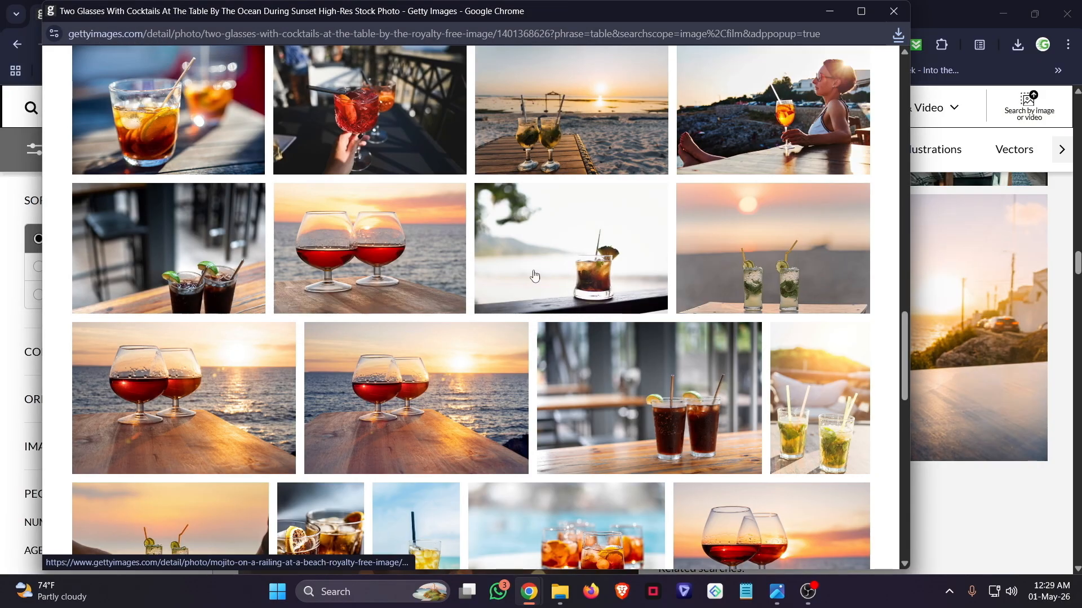
Check the mojito photo's page, then save the tropical cocktails image from the colorful drinks photo's similar images.
click(772, 290)
scroll(625, 279, down, 15)
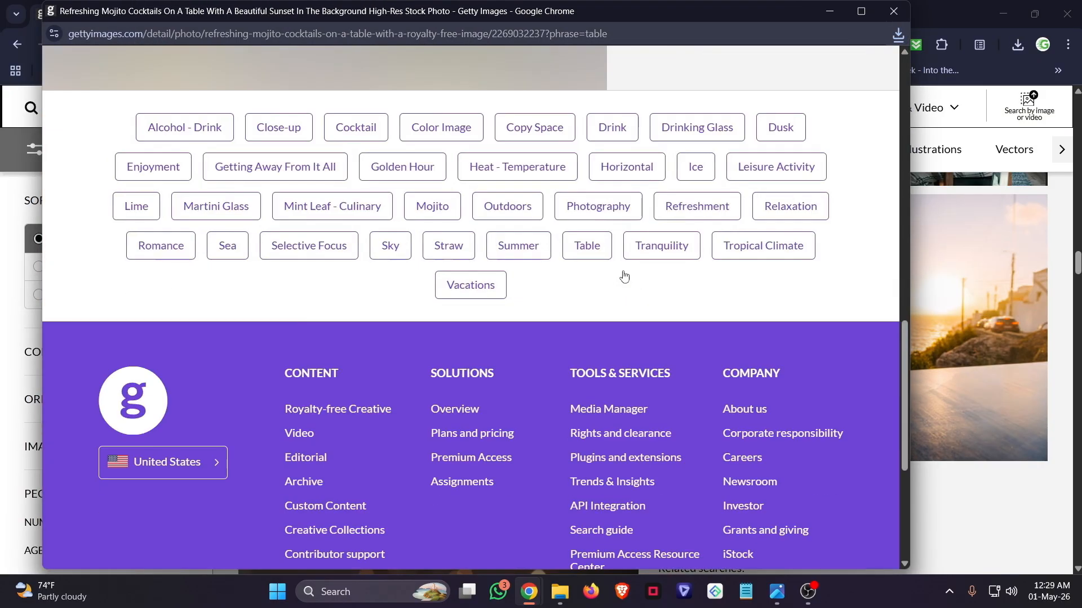
key(alt+Left)
right_click(330, 219)
click(405, 415)
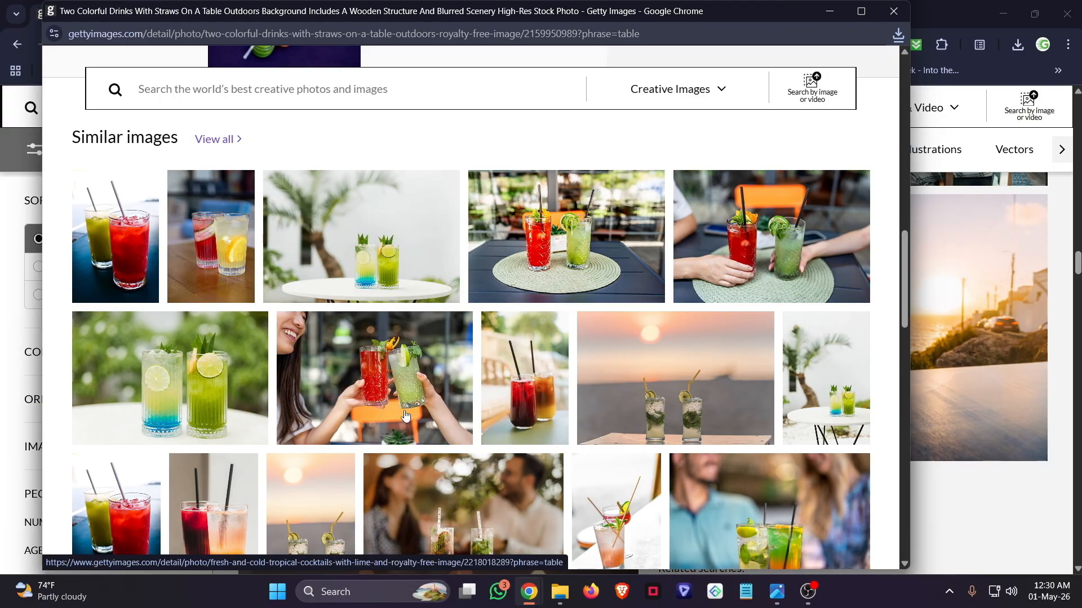
Look through the similar images of the colorful drinks photo for more drinks-on-table pictures.
scroll(487, 276, down, 6)
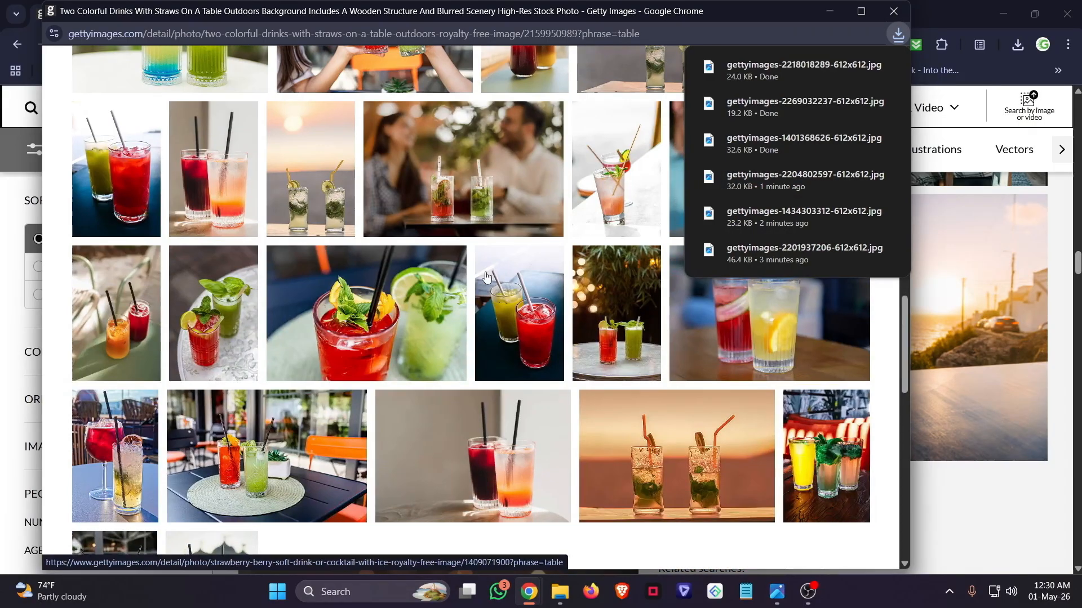
scroll(487, 276, down, 4)
scroll(487, 276, up, 5)
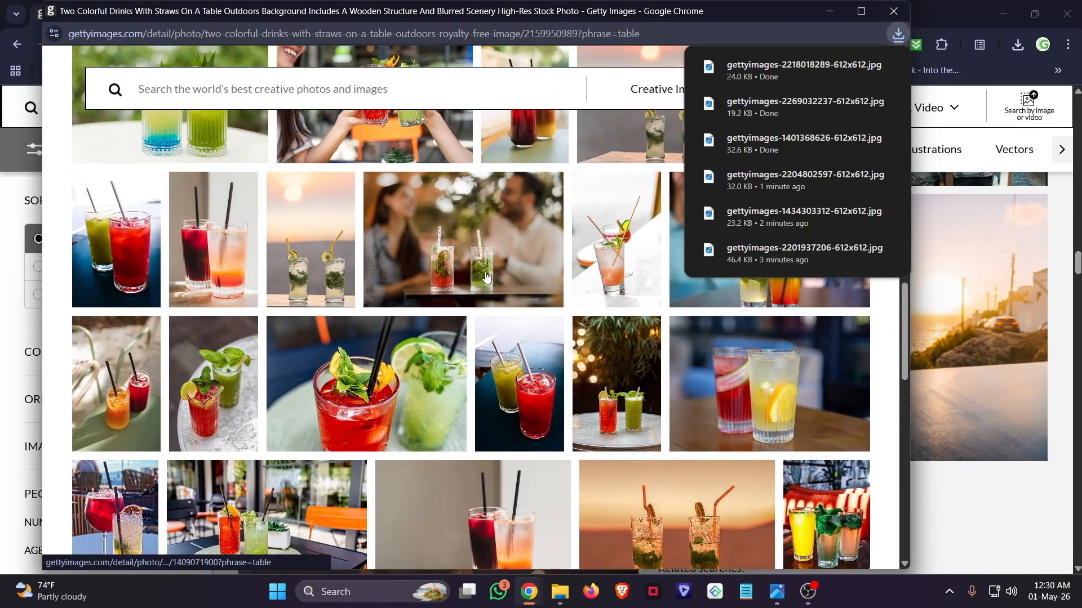
scroll(487, 276, down, 3)
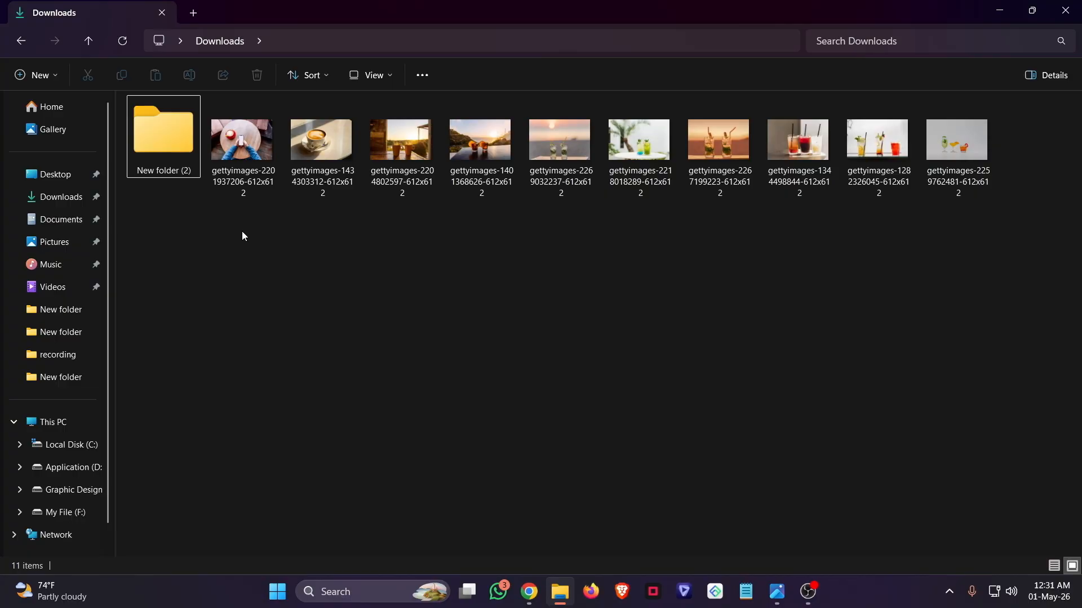
Select the ten saved images in the Downloads folder, then switch to Chrome and open gravitymeta.me in a new tab.
drag(241, 231, 1076, 161)
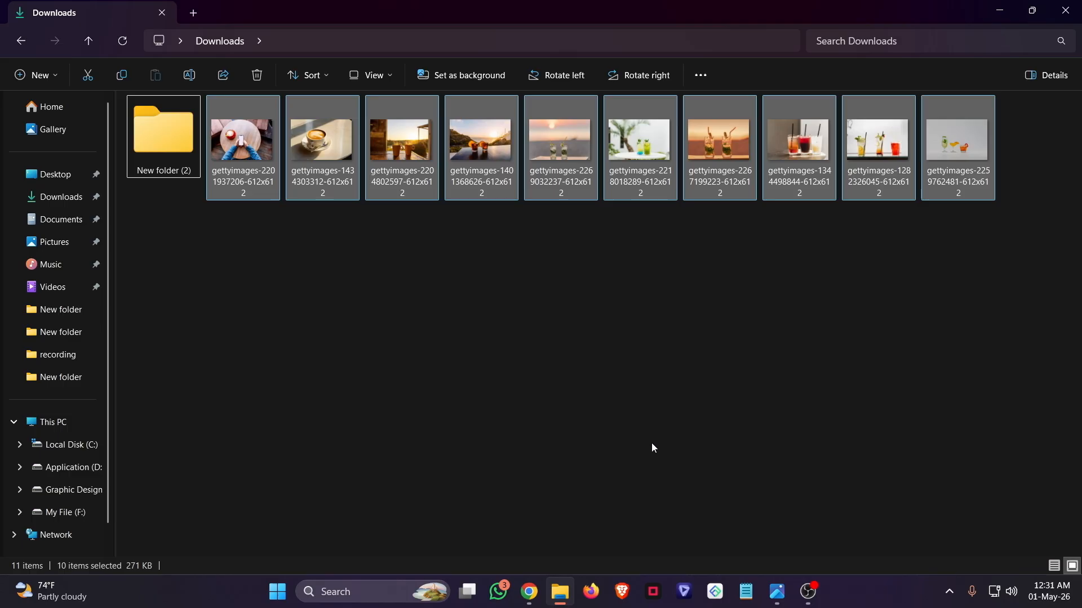
click(530, 590)
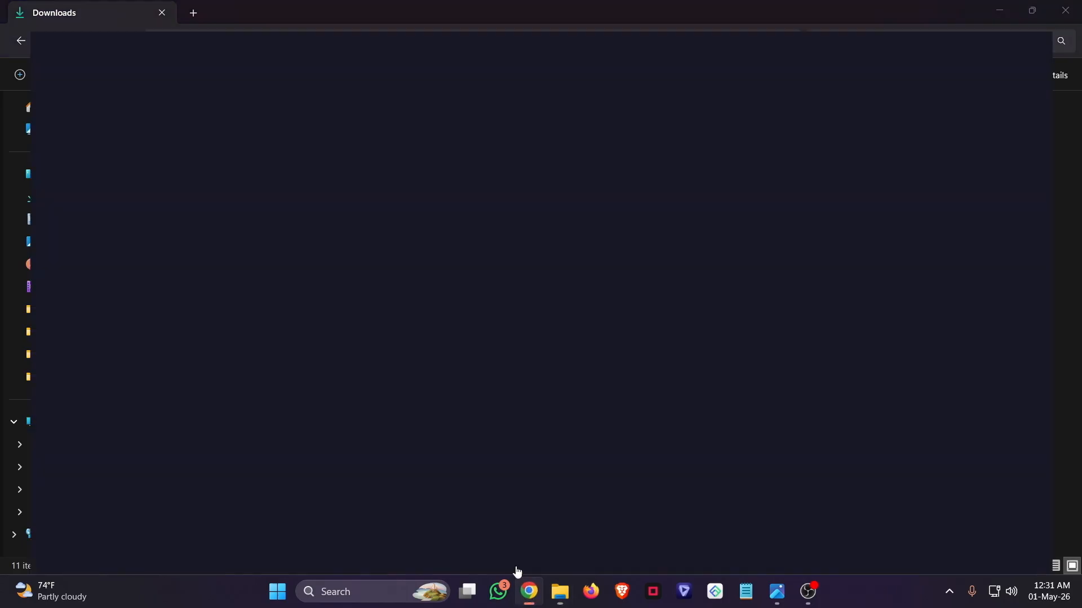
click(207, 14)
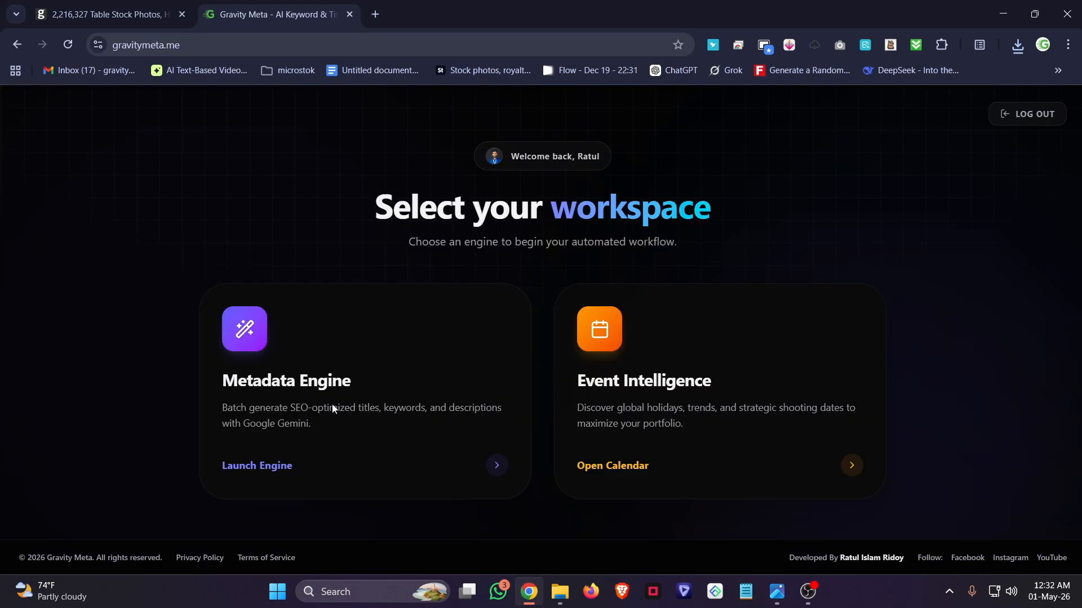
Launch Gravity Meta's Metadata Engine and upload the ten selected Getty images from the Downloads folder.
click(333, 403)
click(643, 515)
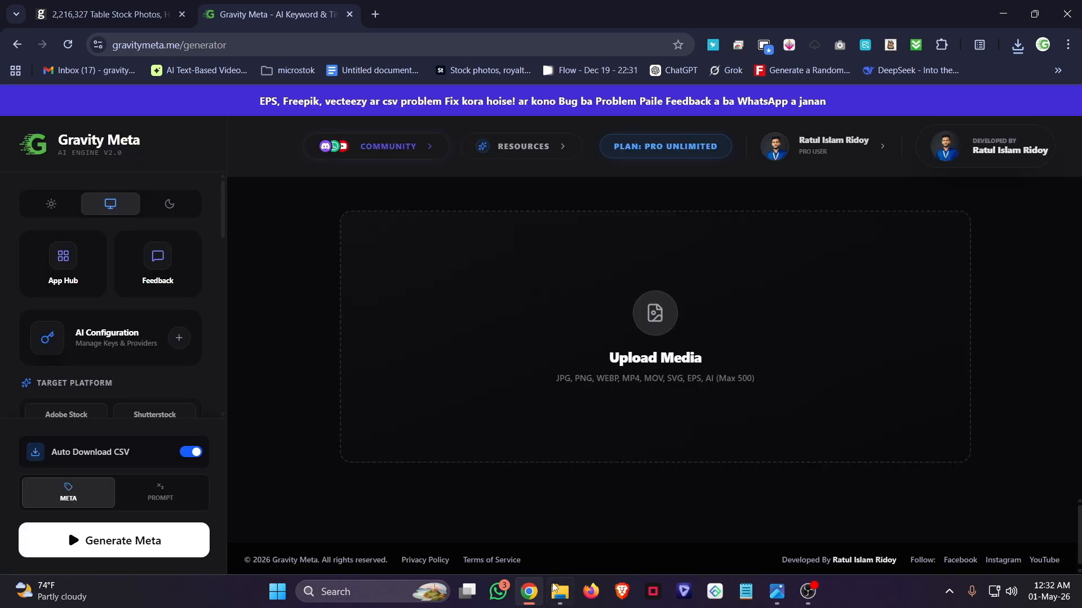
click(559, 592)
drag(322, 146, 429, 241)
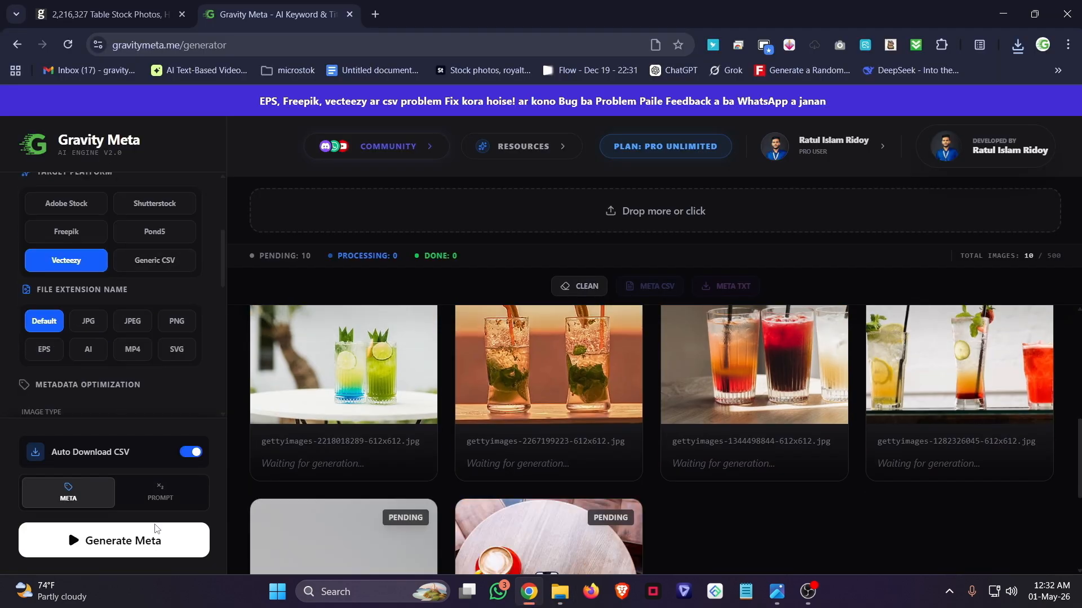
Switch Gravity Meta to Prompt mode, generate prompts for all ten uploaded images and look through them.
click(152, 500)
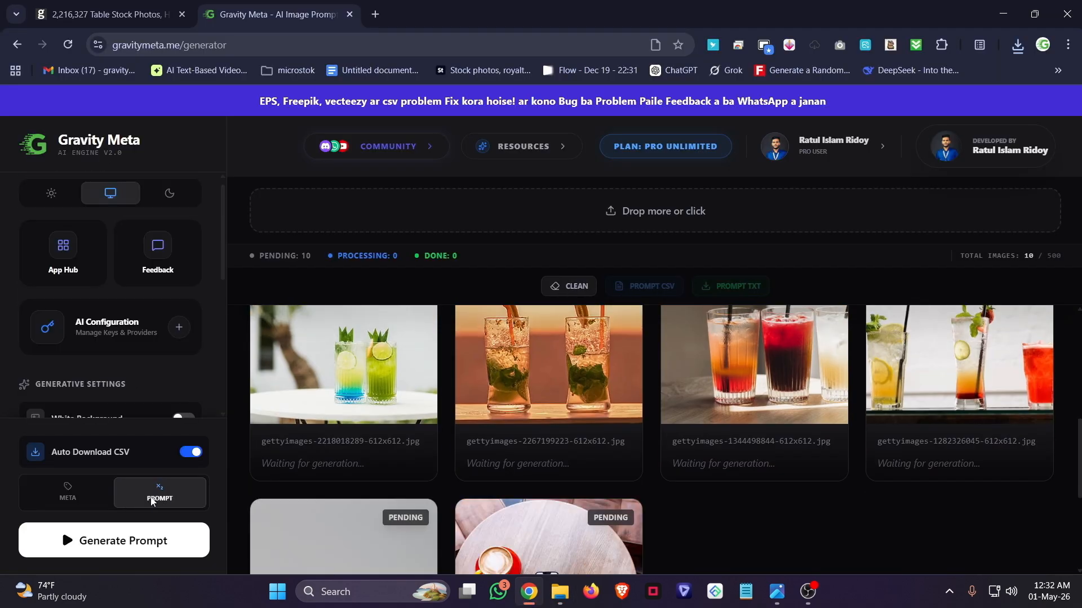
scroll(127, 371, down, 5)
scroll(130, 355, up, 2)
scroll(135, 344, down, 2)
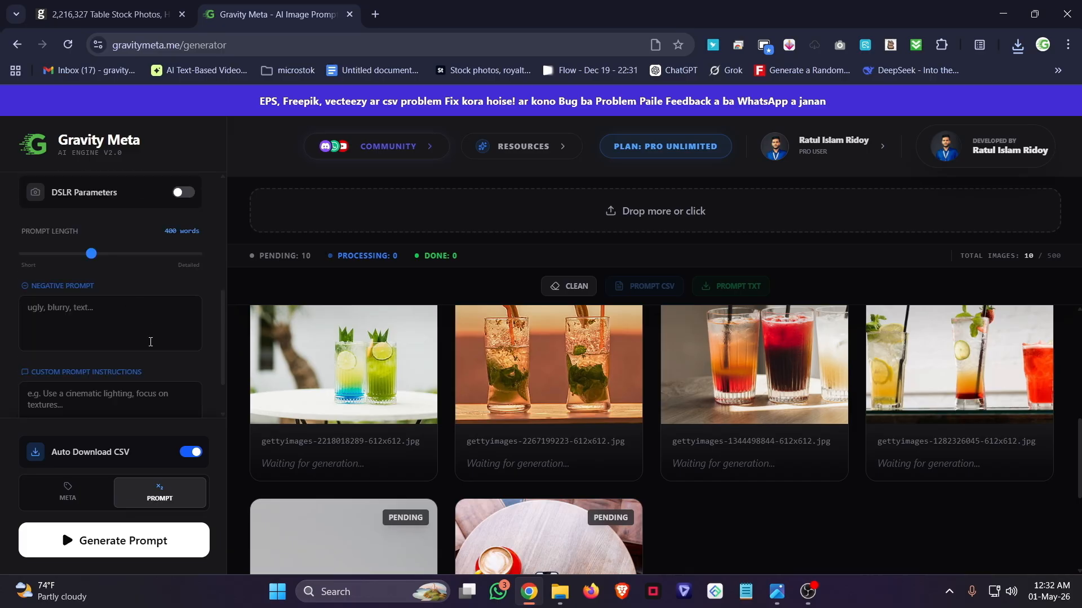
scroll(136, 336, up, 2)
scroll(137, 338, down, 3)
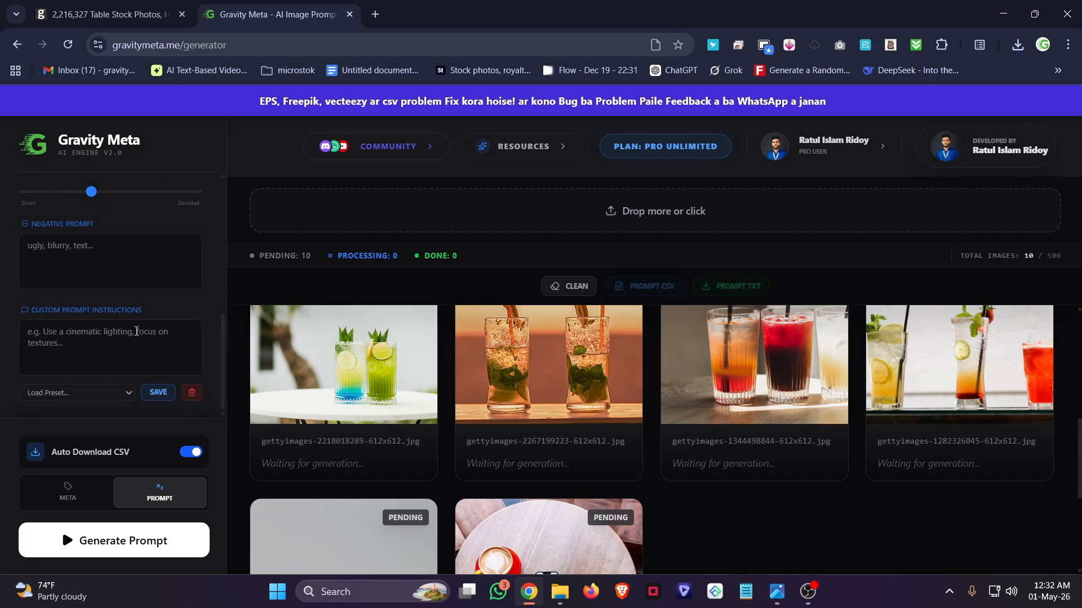
scroll(137, 332, up, 6)
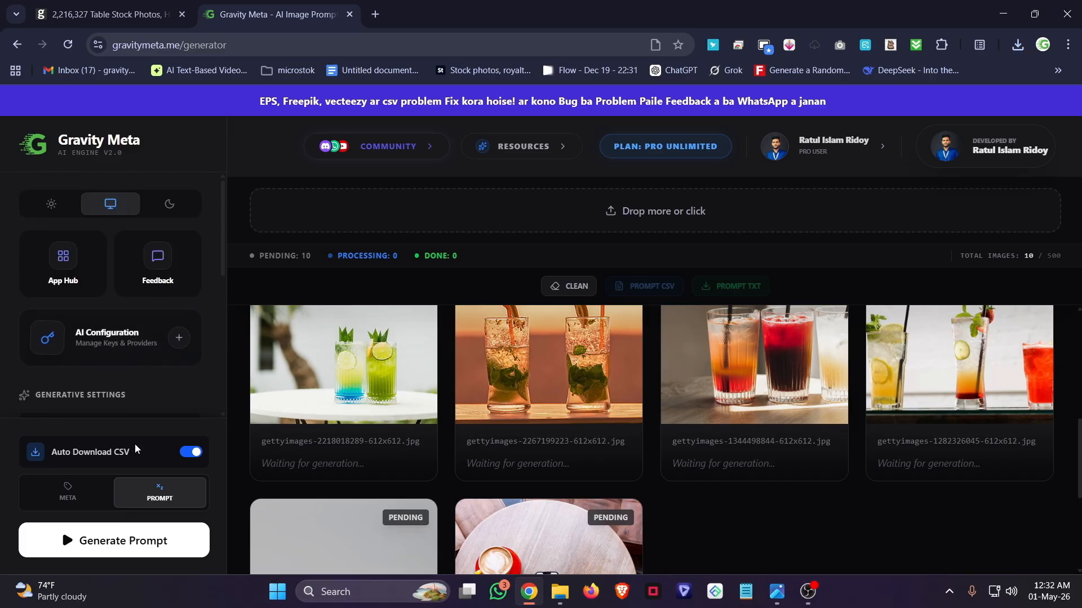
click(125, 547)
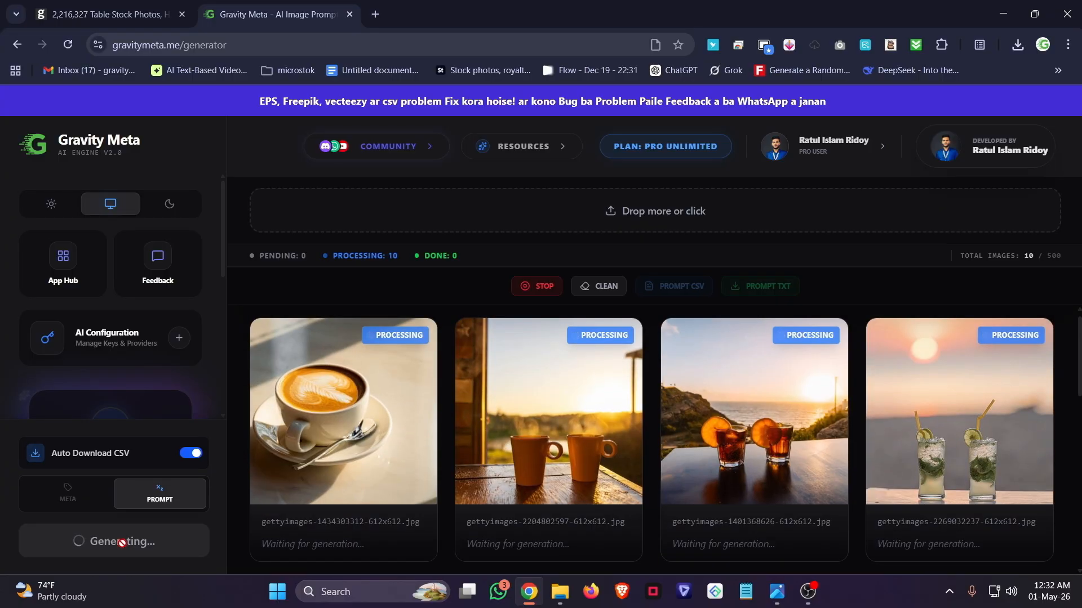
scroll(424, 367, down, 20)
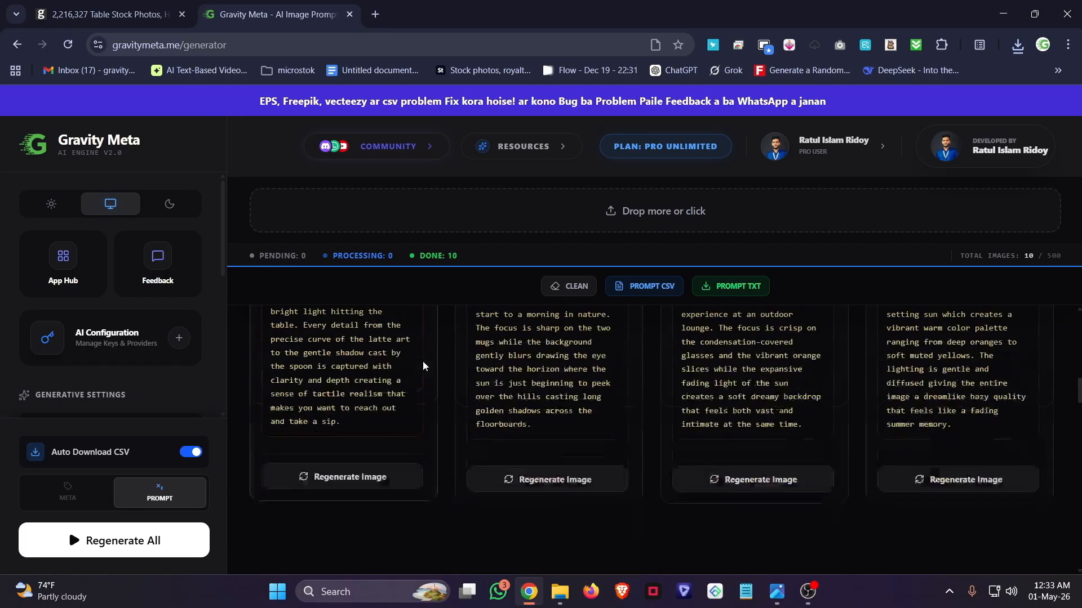
scroll(394, 338, up, 20)
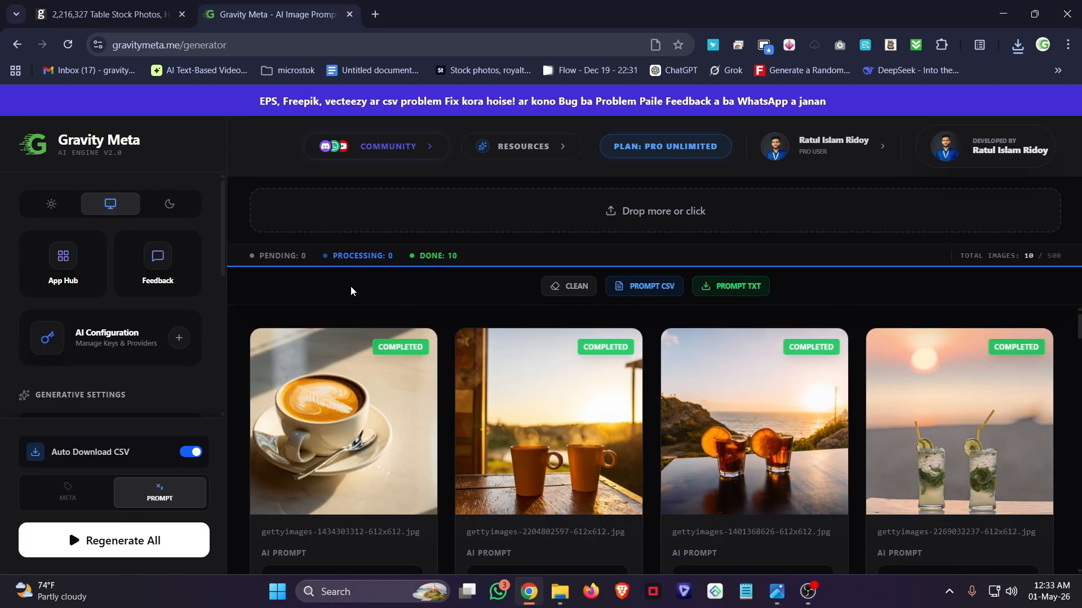
Create a new project in Google Flow in a new tab and set it to Image, 4:3, with the Nano Banana 2 model.
click(376, 13)
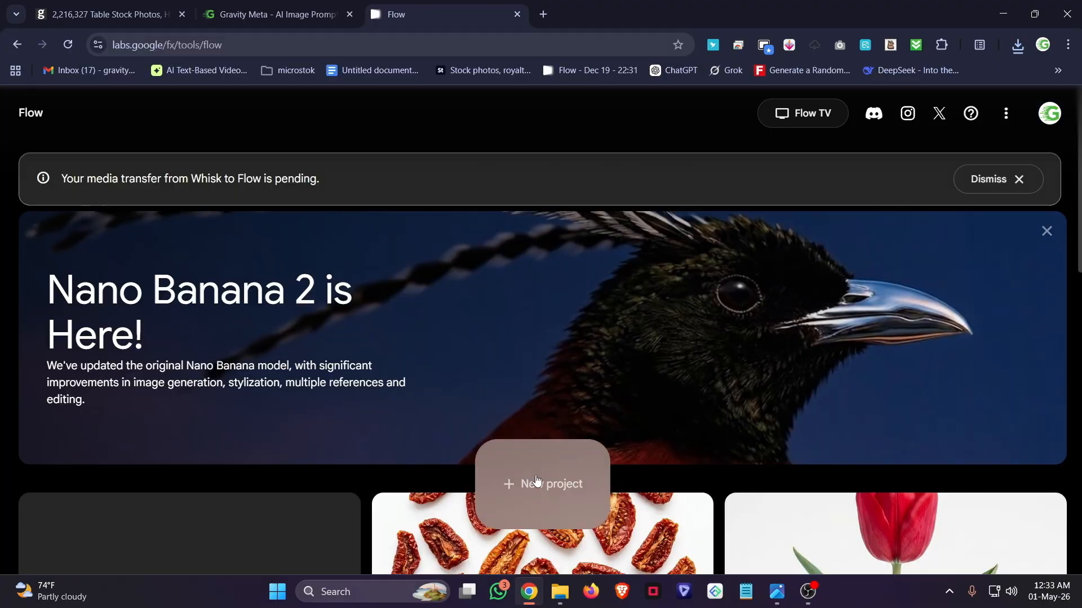
click(543, 483)
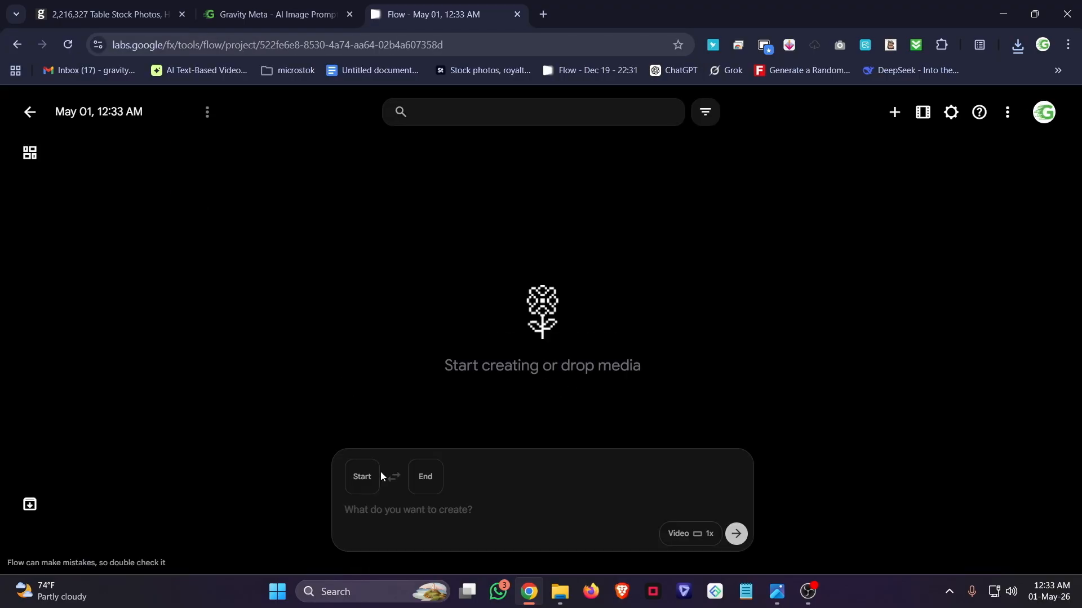
click(699, 533)
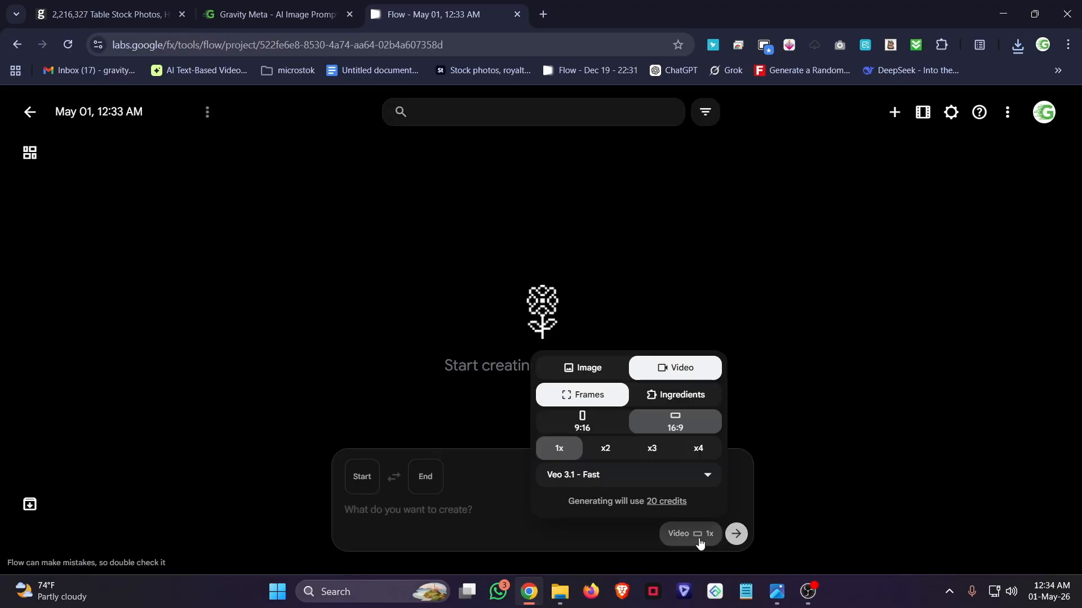
click(603, 375)
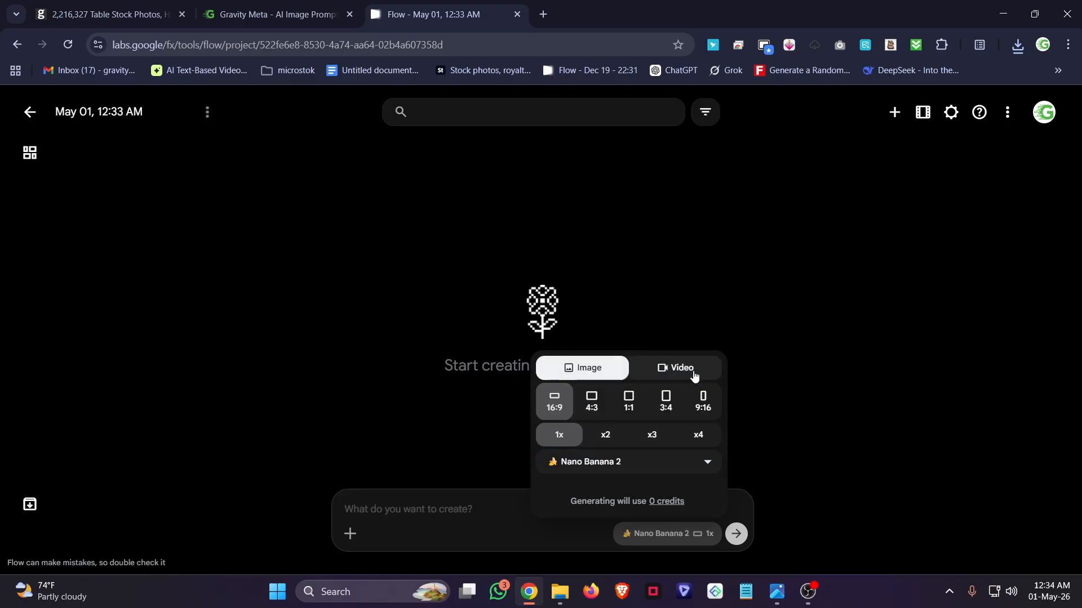
click(590, 401)
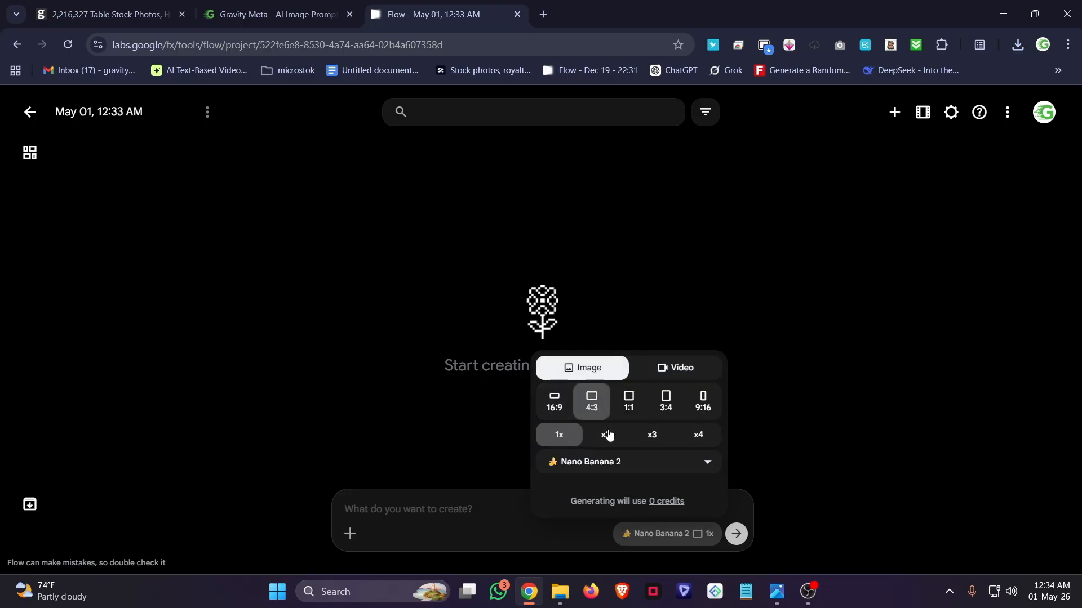
click(677, 469)
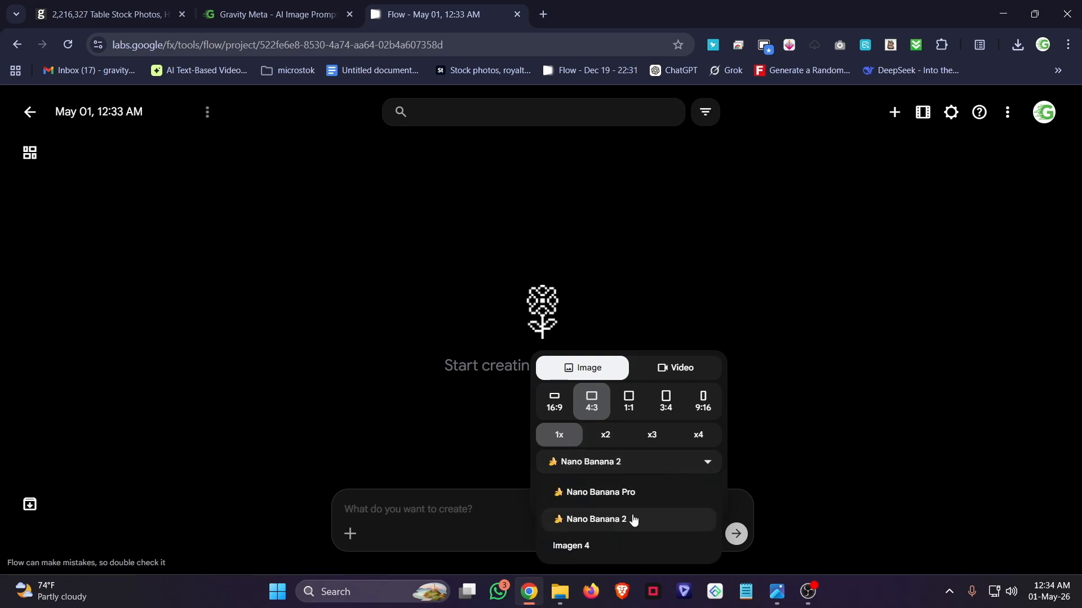
click(633, 519)
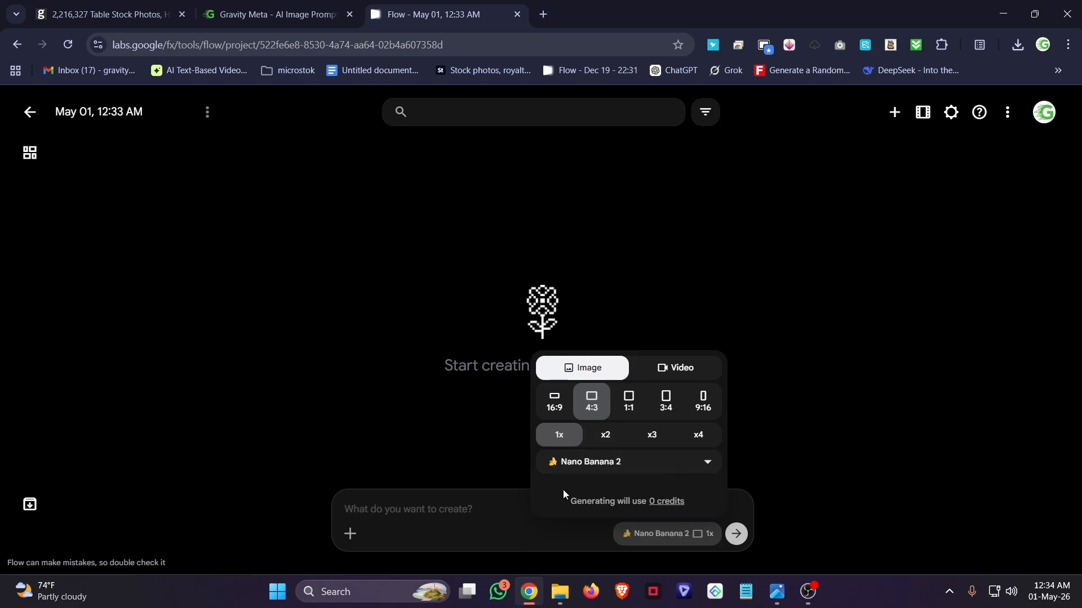
click(572, 464)
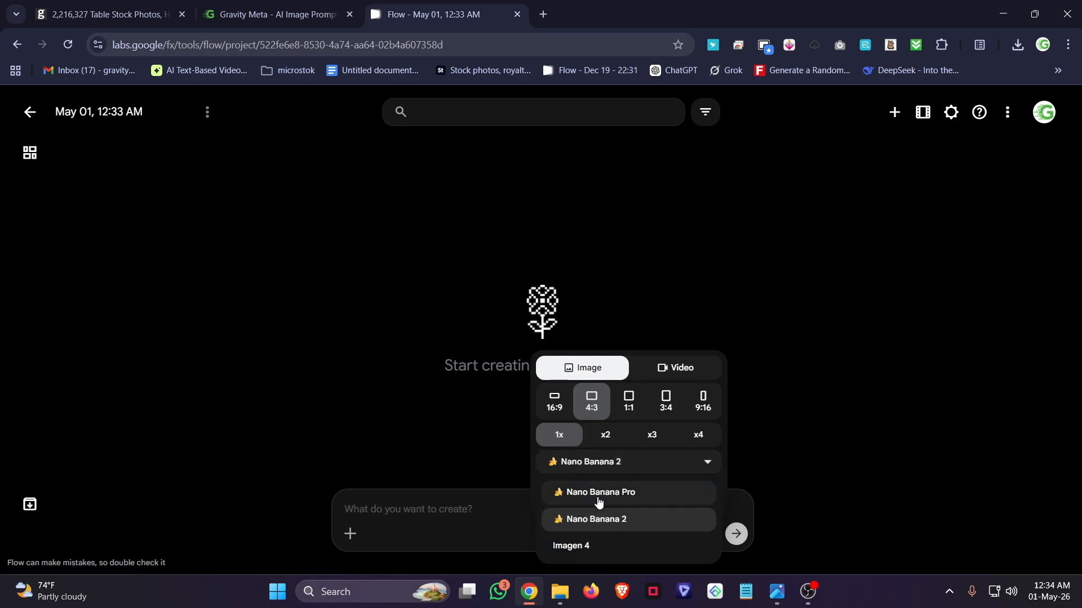
click(494, 506)
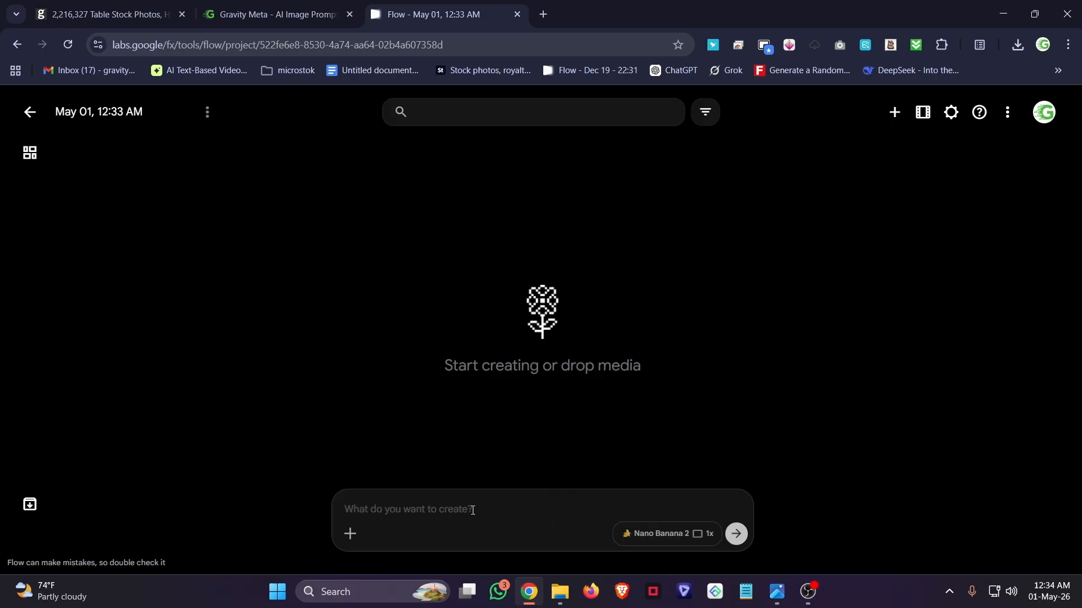
Copy the prompt of the two-mojitos sunset image from Gravity Meta into the Flow project and generate the image.
click(290, 13)
scroll(350, 388, down, 2)
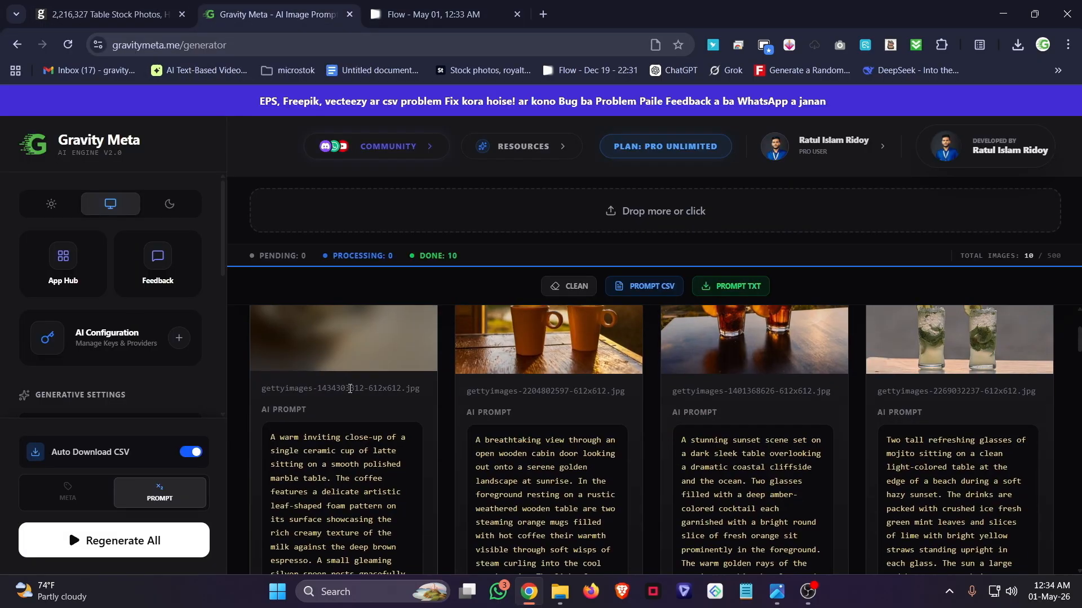
scroll(412, 414, up, 2)
scroll(1011, 510, down, 2)
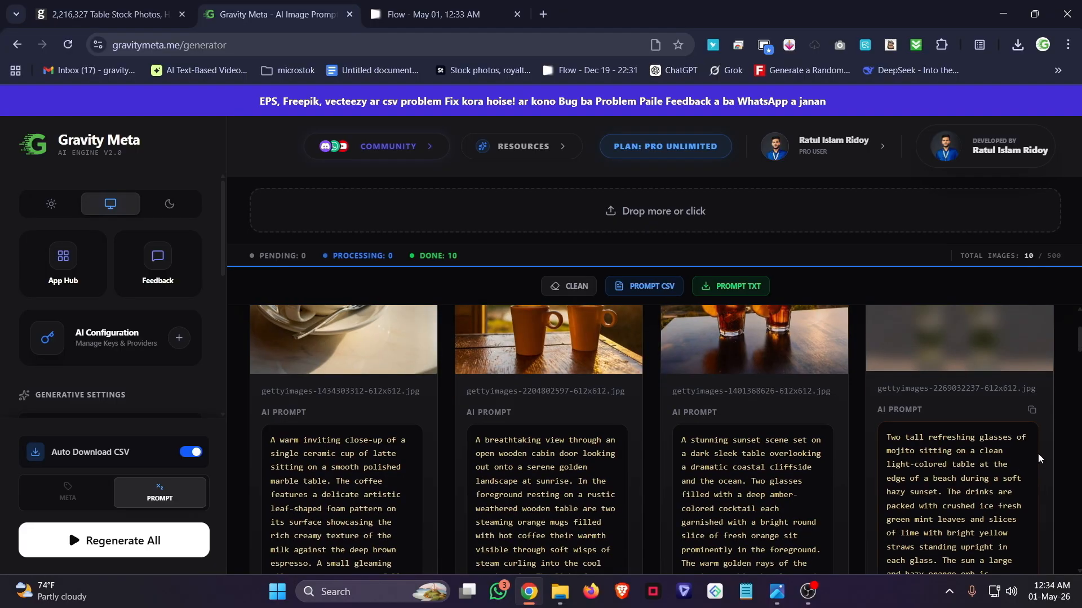
click(428, 14)
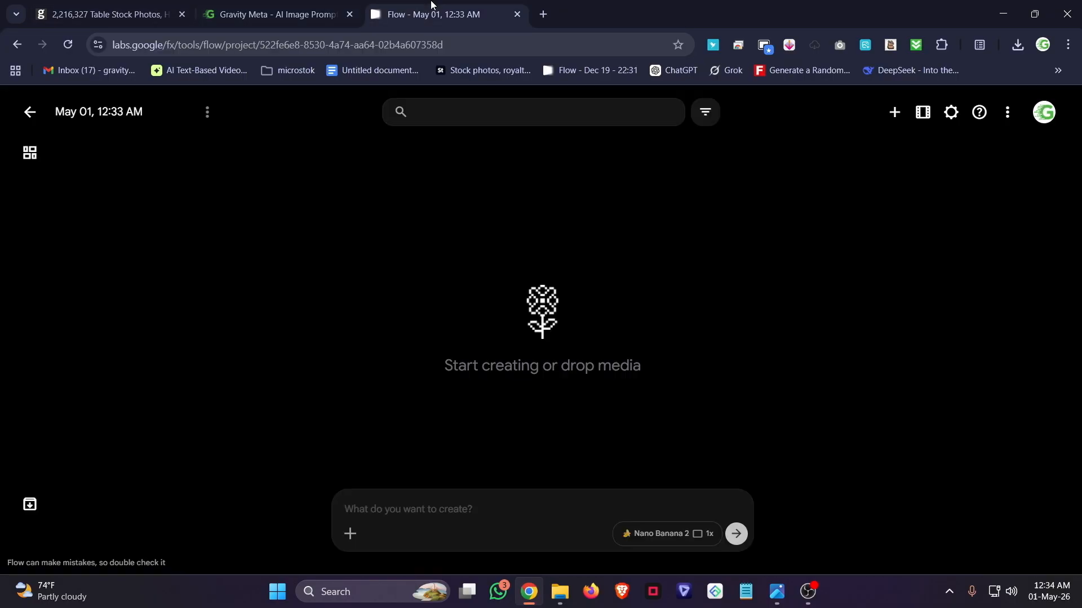
click(406, 503)
text(Two tall refreshing glasses of mojito sitting on a clean light-colored table at the edge of a beach during a soft hazy sunset. The drinks are packed with crushed ice fresh green mint leaves and slices of lime with bright yellow straws standing upright in each glass. The sun a large and hazy orange orb is positioned low on the horizon bathing the entire scene in a warm ethereal glow that softens the edges of the beach and the sky. The light catches the condensation on the glasses making them look ice-cold and inviting. The background is a minimalist out-of-focus expanse of sand and sea creating a sense of calm and isolation. The atmosphere is peaceful and leisurely perfectly capturing a quiet moment at a beach bar. The composition is balanced and symmetric with the two glasses mirroring each other against the backdrop of the setting sun which creates a vibrant warm color palette ranging from deep oranges to soft muted yellows. The lighting is gentle and diffused giving the entire image a dreamlike hazy quality that feels like a fading summer memory.)
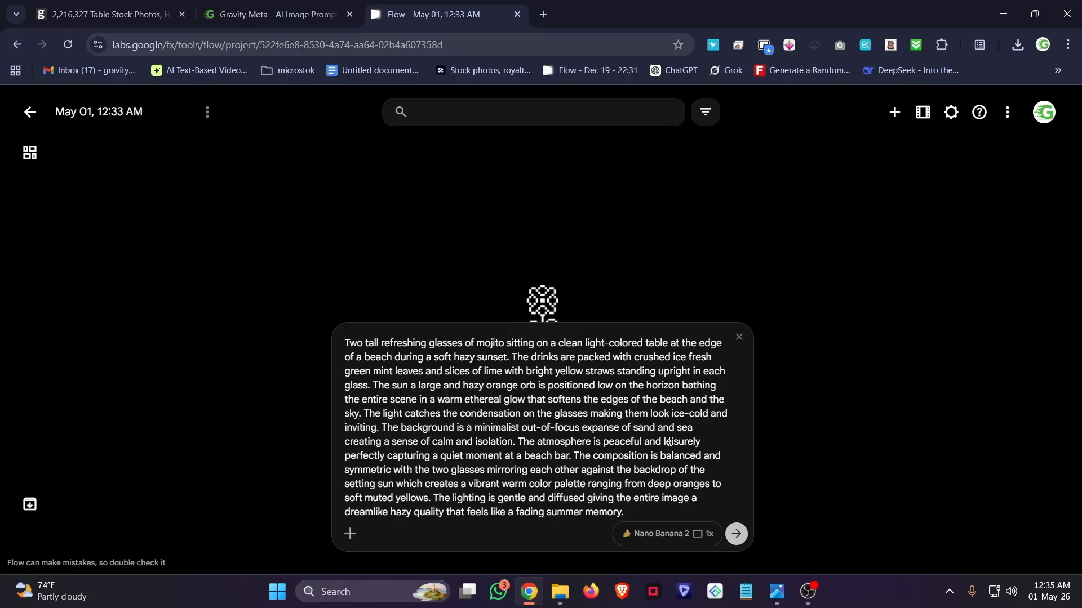
key(Return)
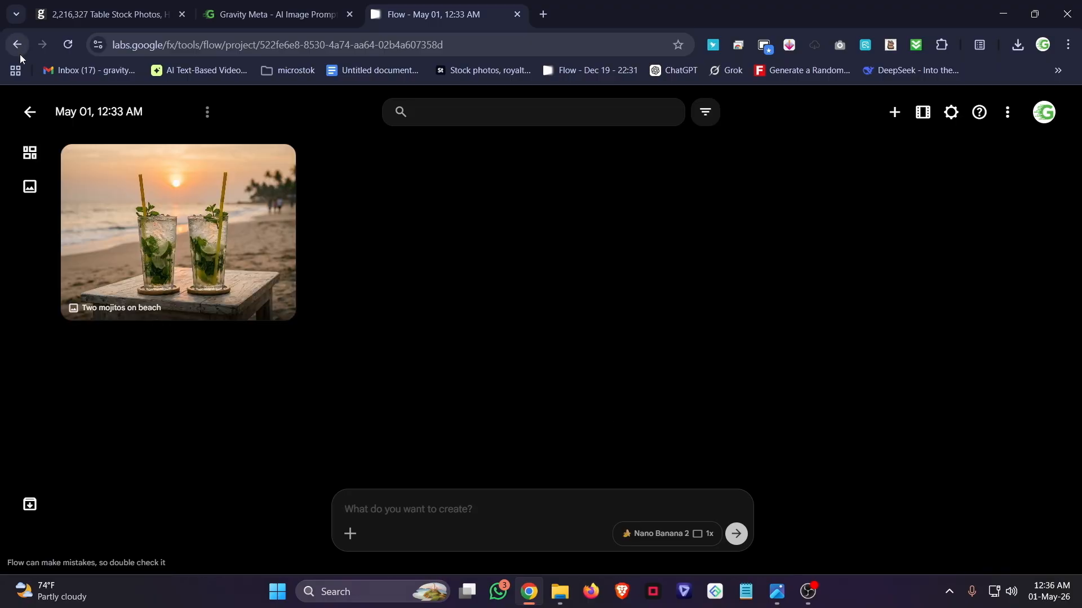
Open the generated mojito image for editing and generate a version with the instruction "remove one soda glass".
click(164, 221)
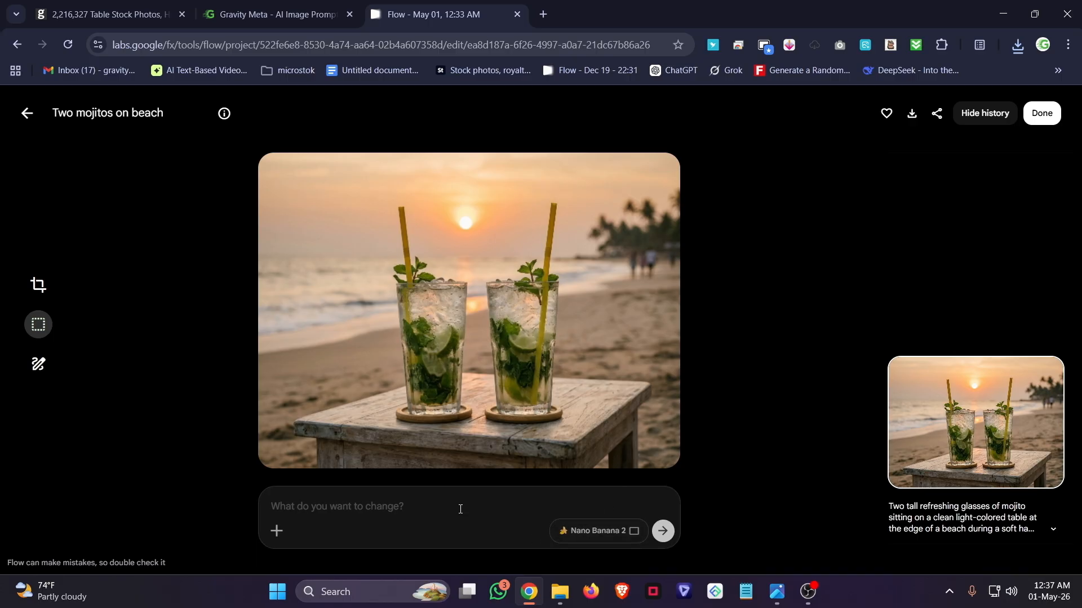
key(Escape)
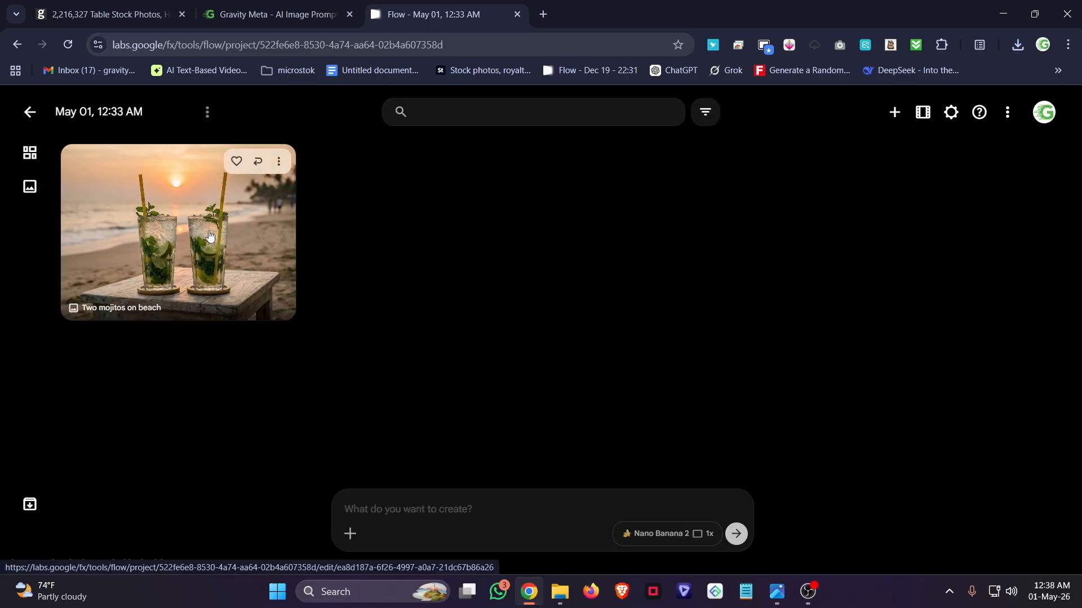
click(210, 235)
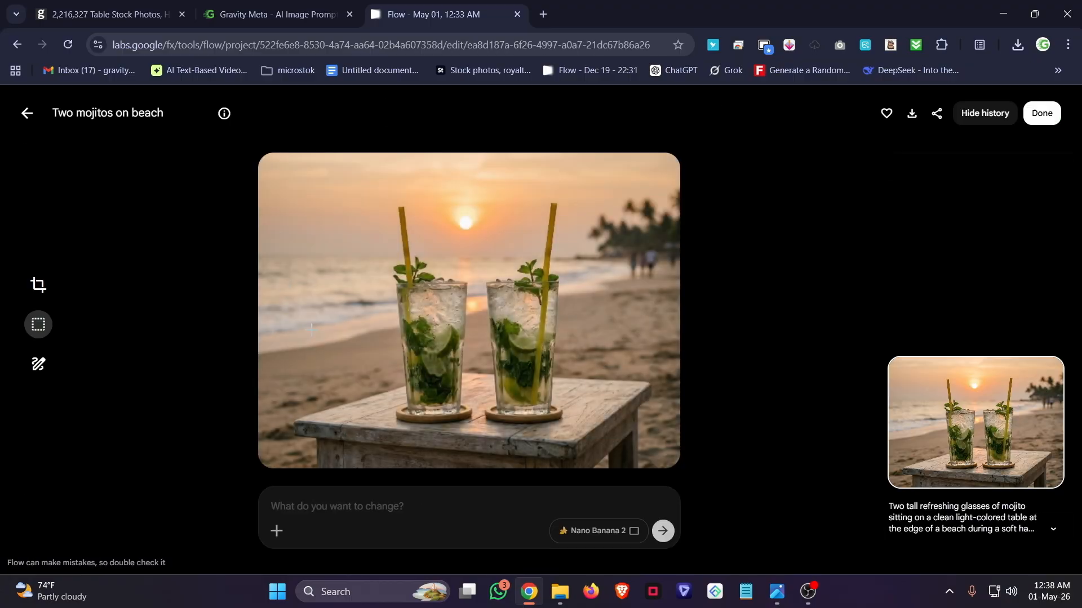
text(rem)
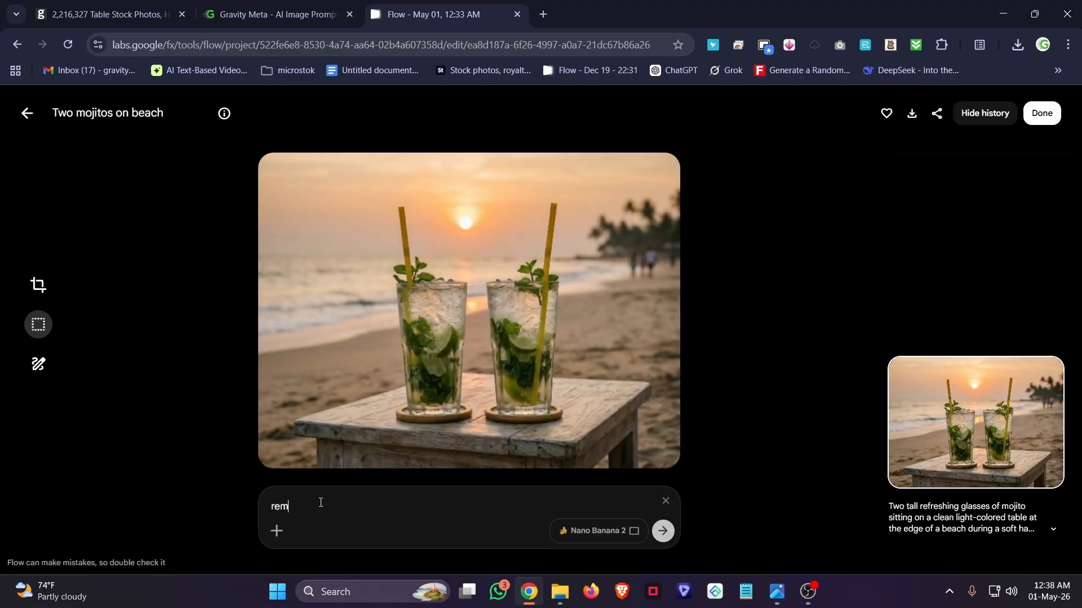
text(ove one soda glass)
click(662, 531)
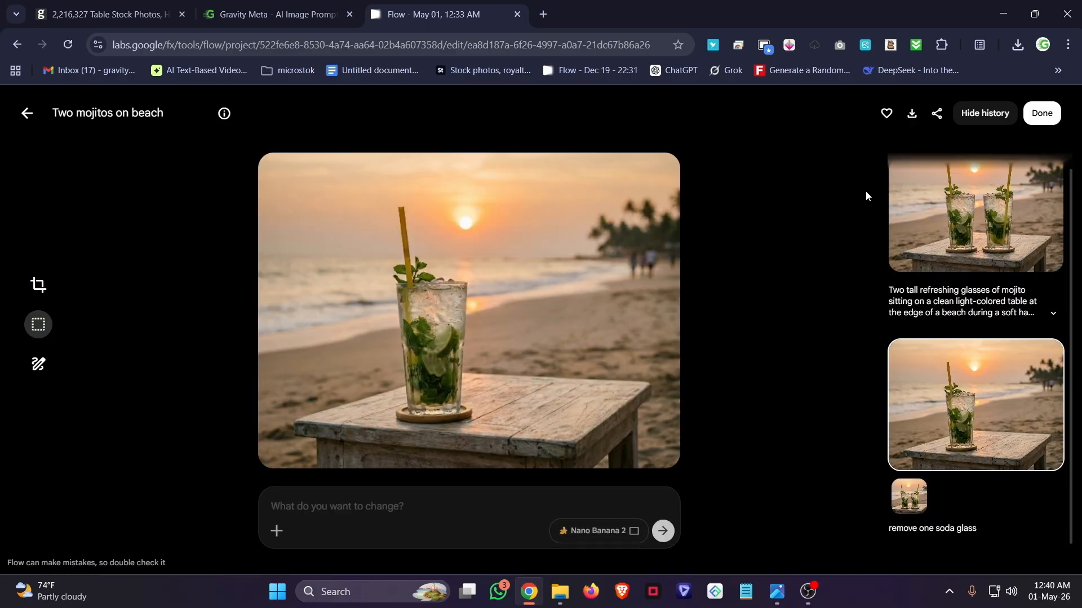
Download the single-glass mojito image at 1K original size and show the file in the Downloads folder.
click(912, 114)
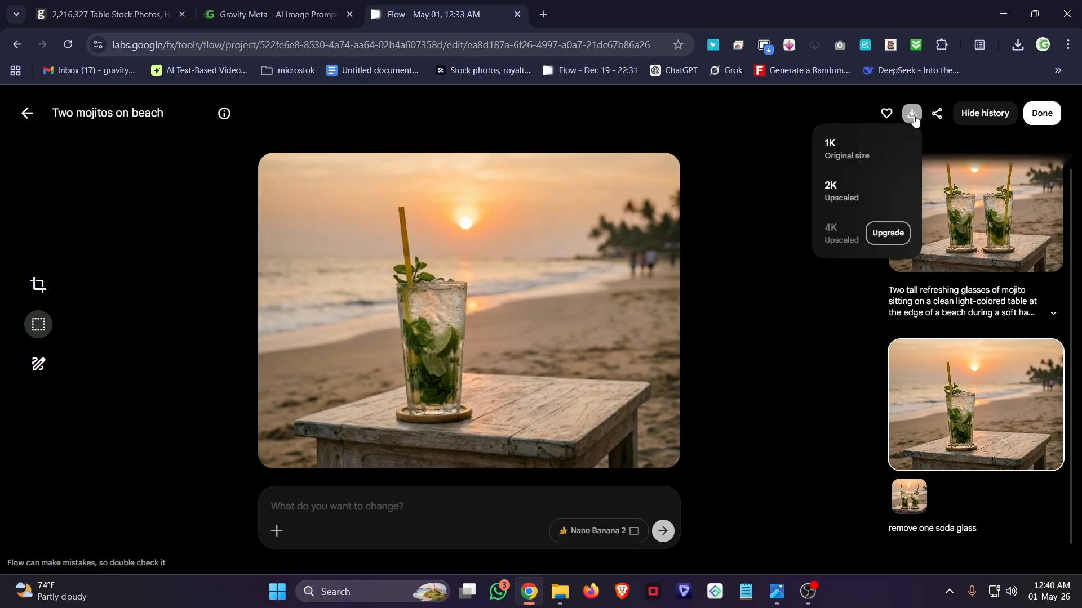
click(901, 145)
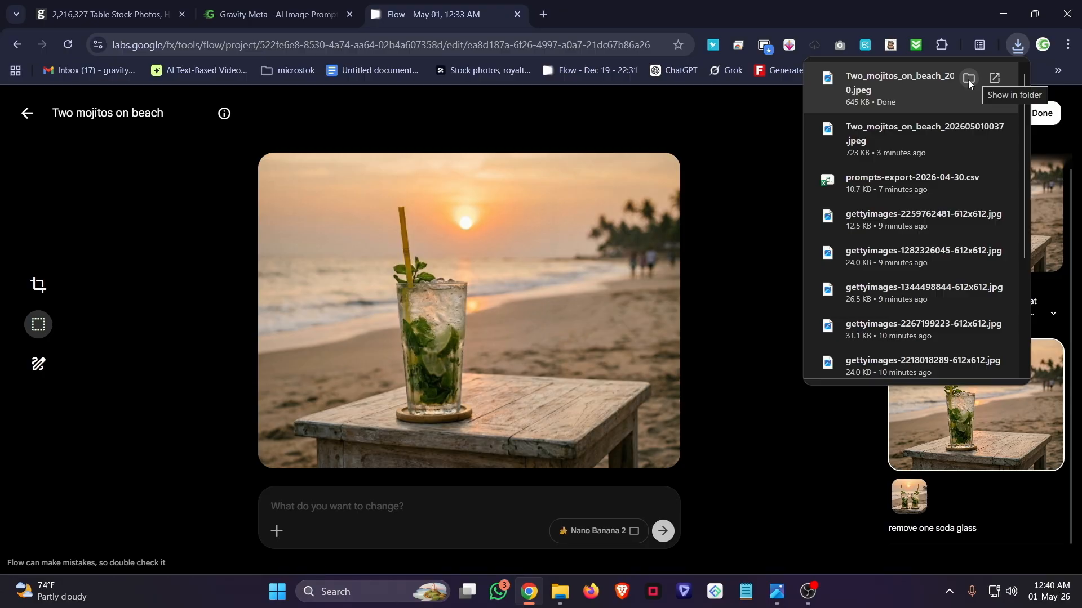
click(968, 79)
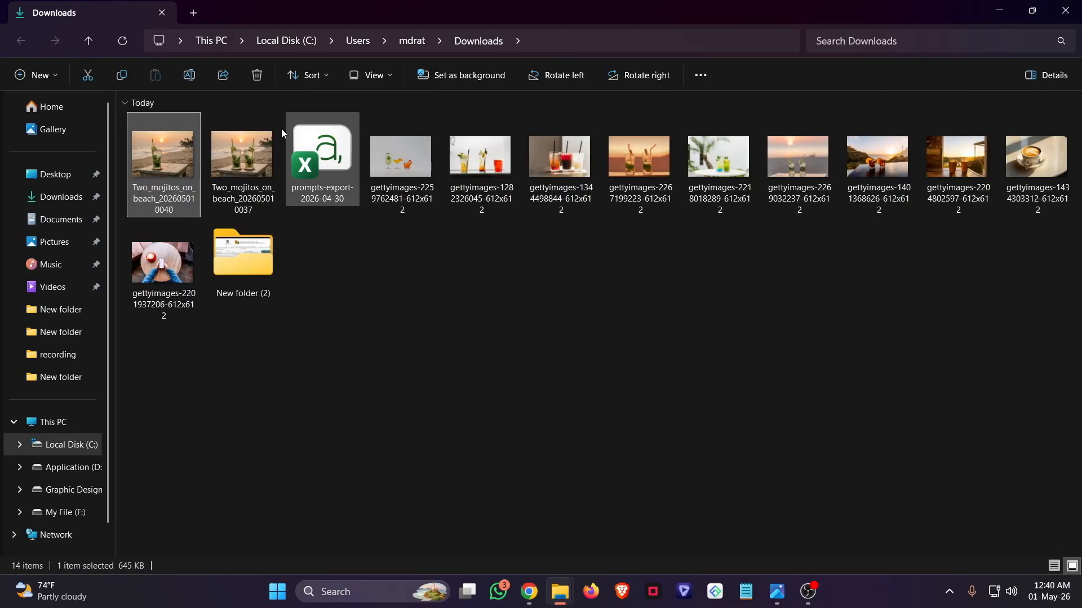
Open the downloaded mojito images in Photos and alternate between the two-glass and one-glass versions to compare them.
double_click(186, 155)
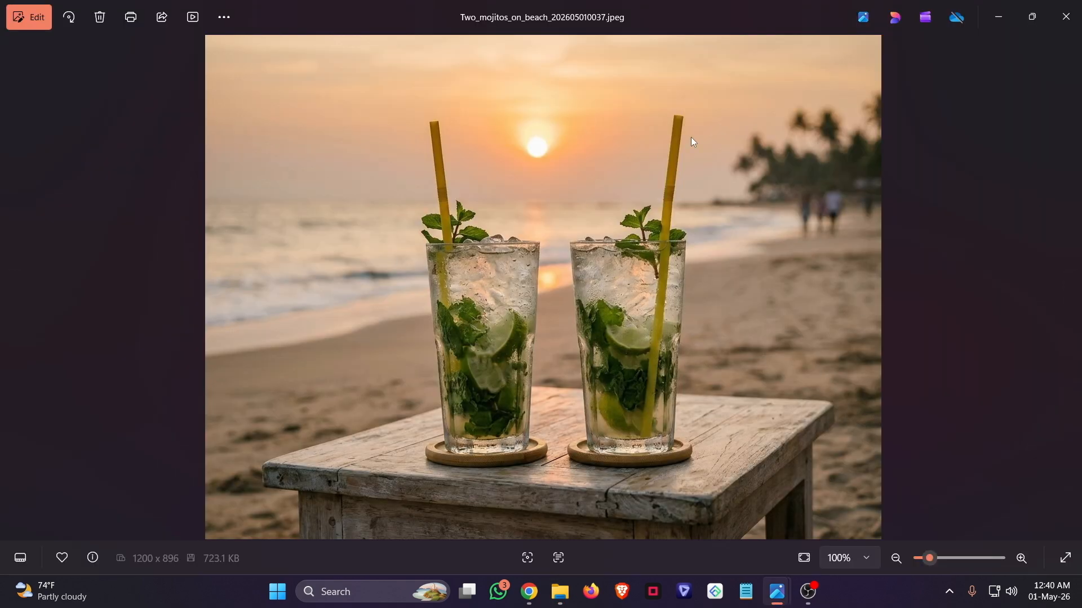
key(Right)
key(Left)
key(Right)
key(Left)
key(Right)
key(Left)
key(Right)
key(Left)
key(Right)
key(Left)
key(Right)
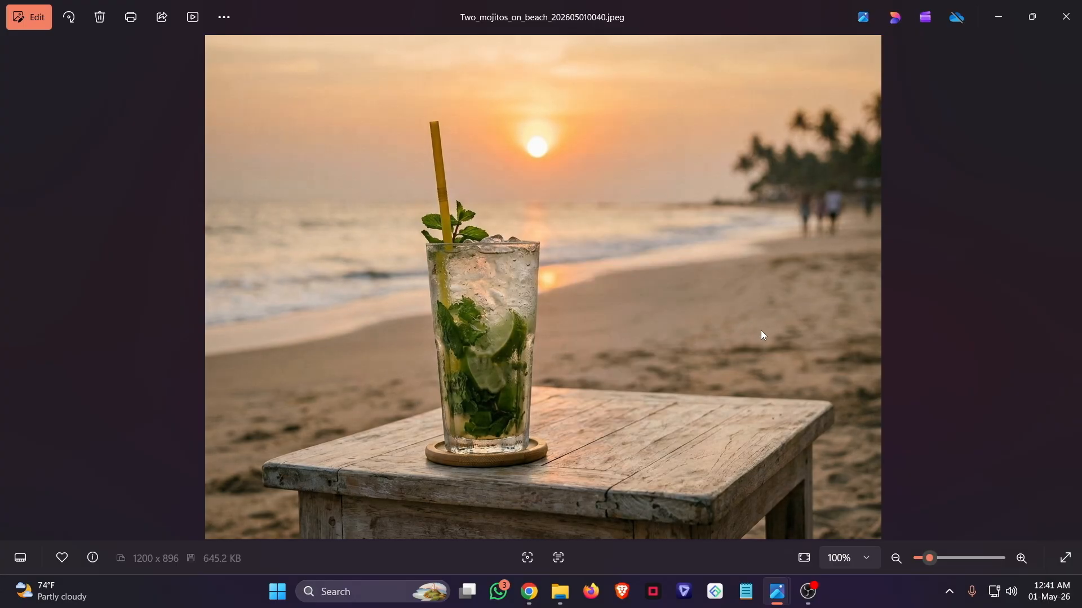
key(Left)
key(Right)
key(Left)
key(Right)
key(Left)
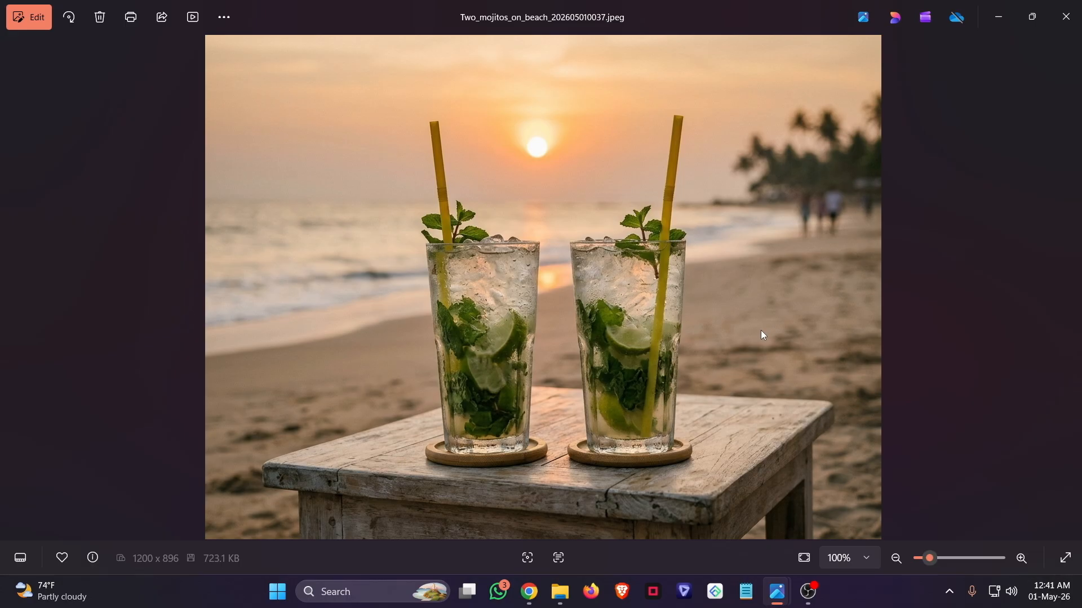
Return to the Flow project overview in Chrome, and copy the prompt of the overhead smartphone-and-latte image from Gravity Meta.
click(529, 592)
click(28, 112)
click(267, 12)
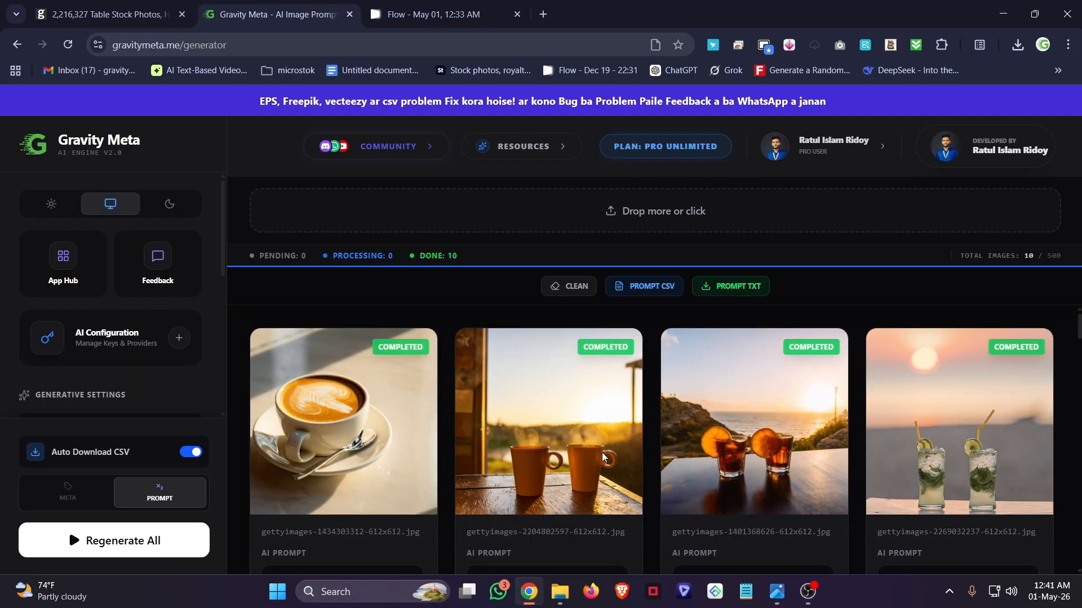
scroll(603, 456, down, 4)
scroll(622, 433, up, 4)
scroll(797, 463, down, 12)
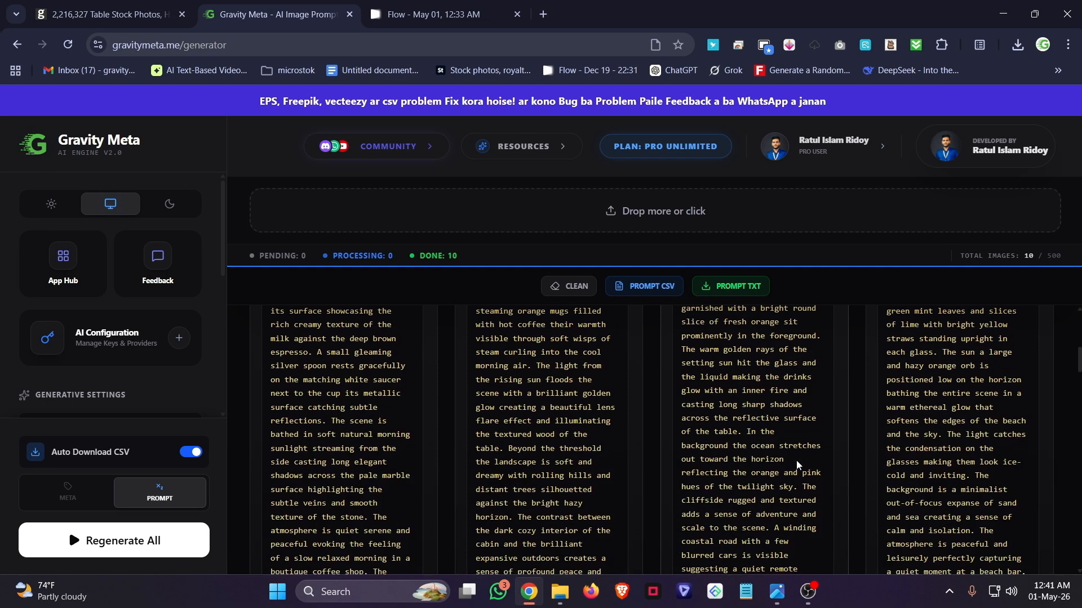
scroll(451, 443, down, 8)
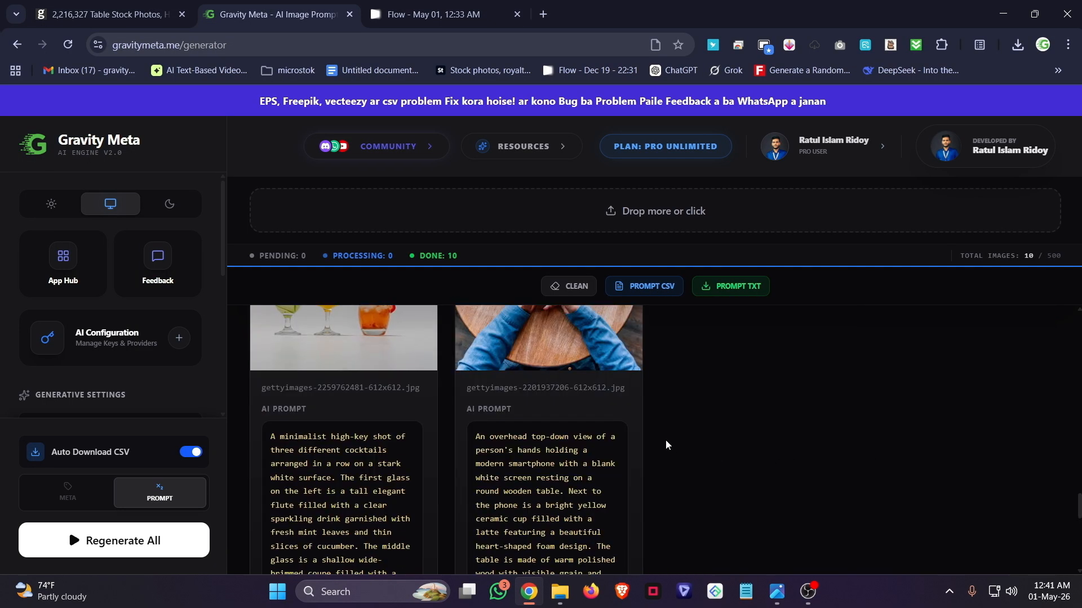
scroll(632, 471, up, 4)
scroll(614, 440, down, 5)
click(621, 337)
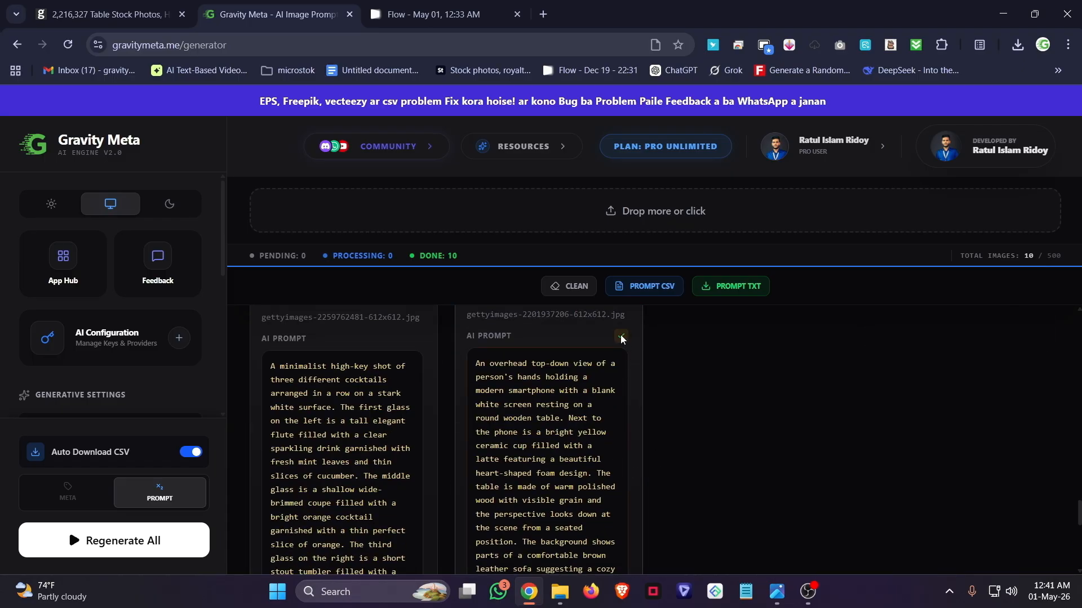
Generate an image in the Flow project from the copied smartphone-and-latte prompt.
click(410, 5)
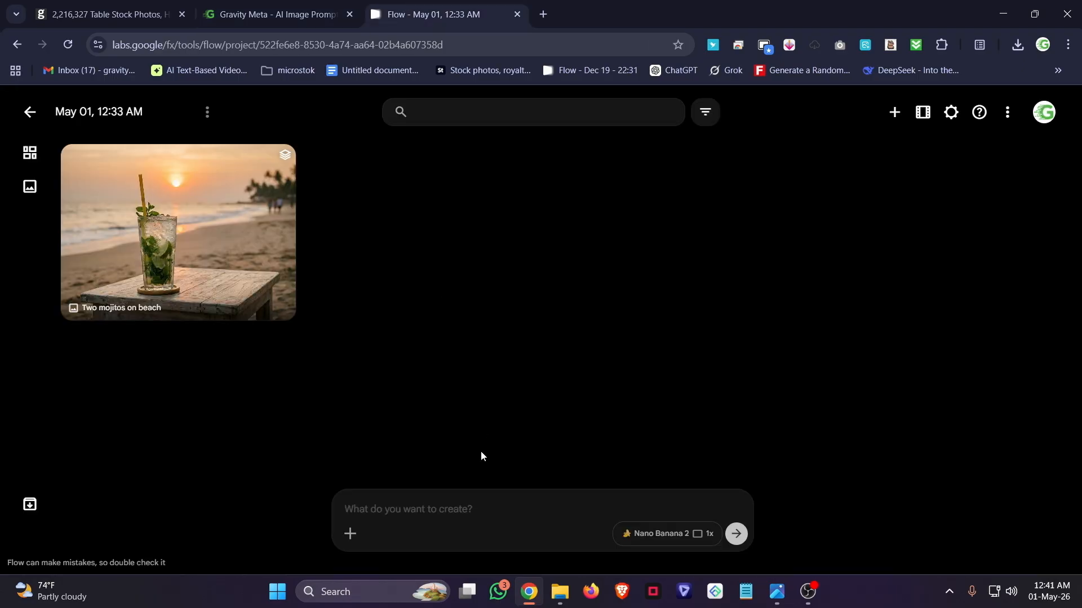
click(459, 510)
key(ctrl+v)
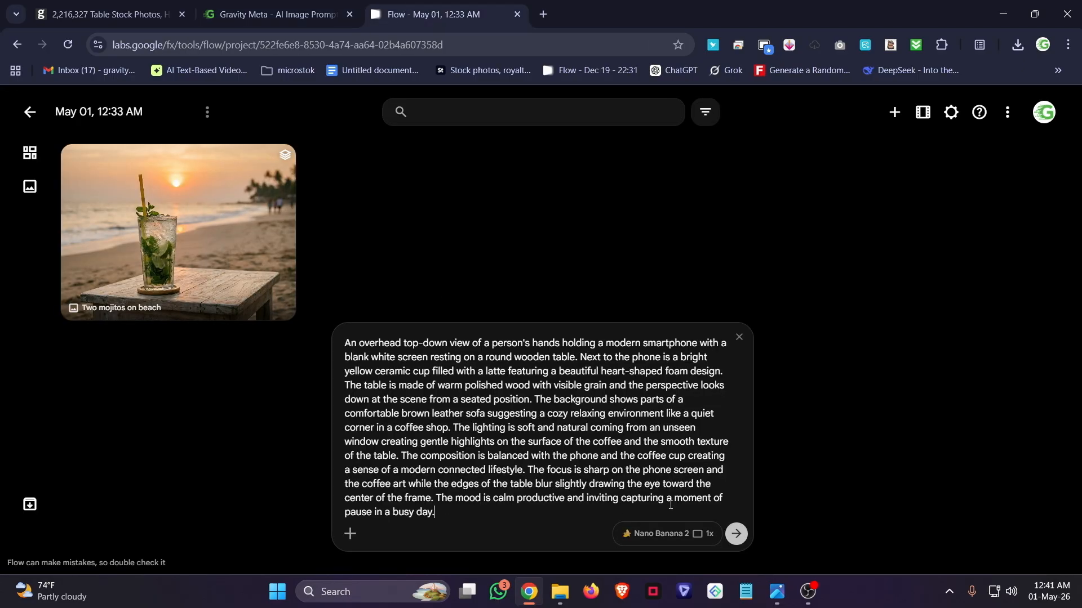
key(Return)
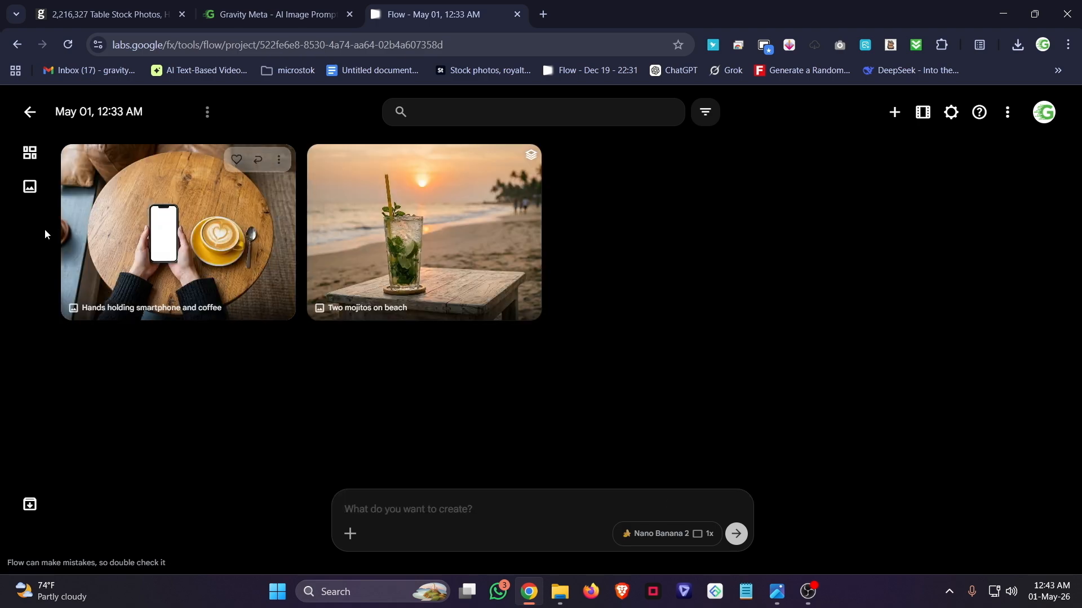
Open the generated smartphone and coffee image for editing and generate a version with the instruction "remove the spone".
click(112, 230)
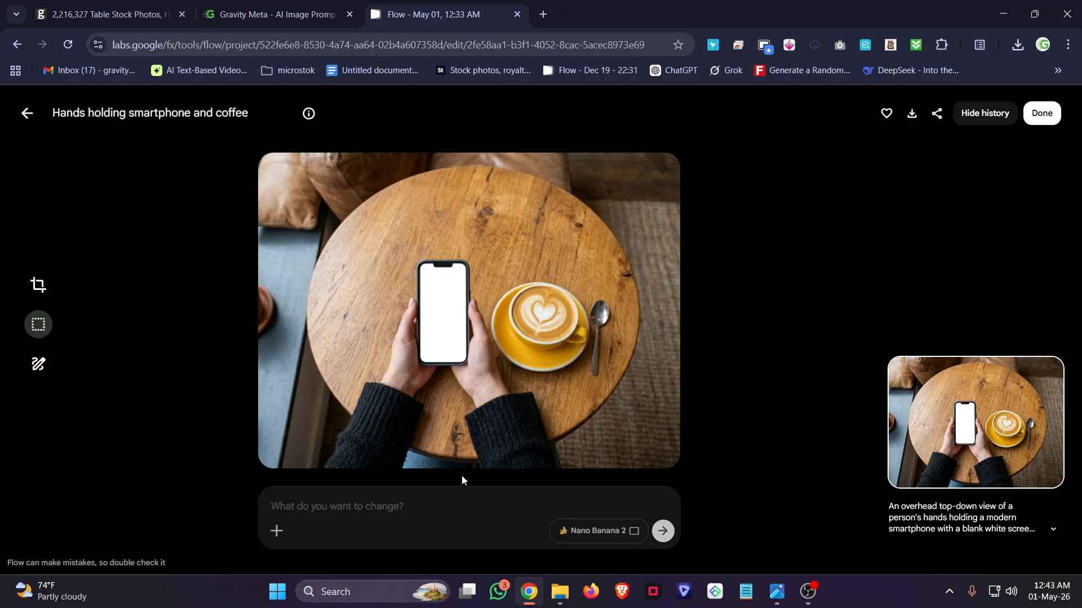
text(remove the)
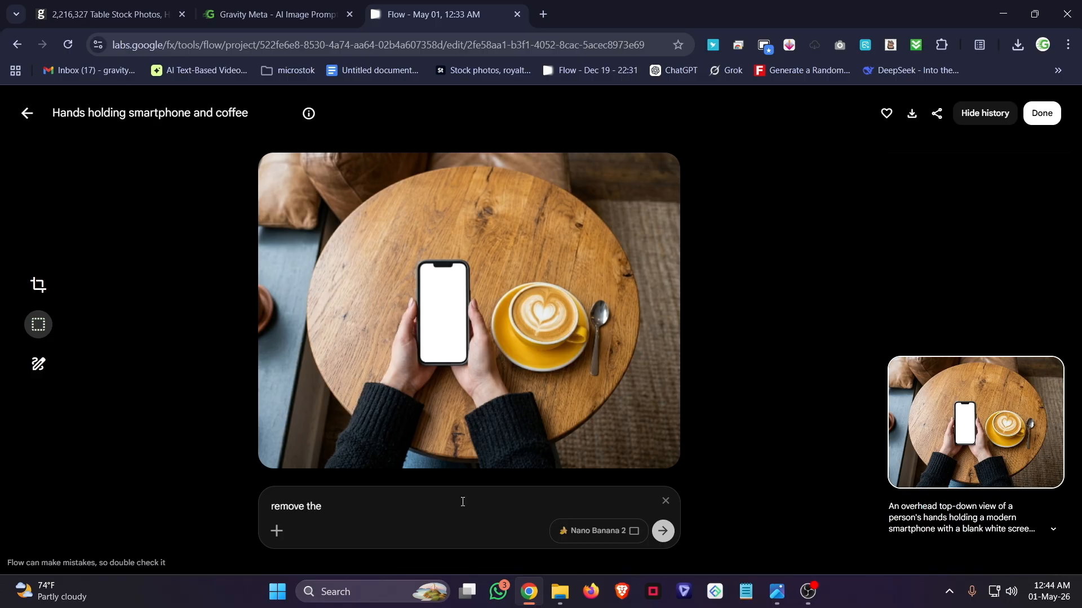
text( spone)
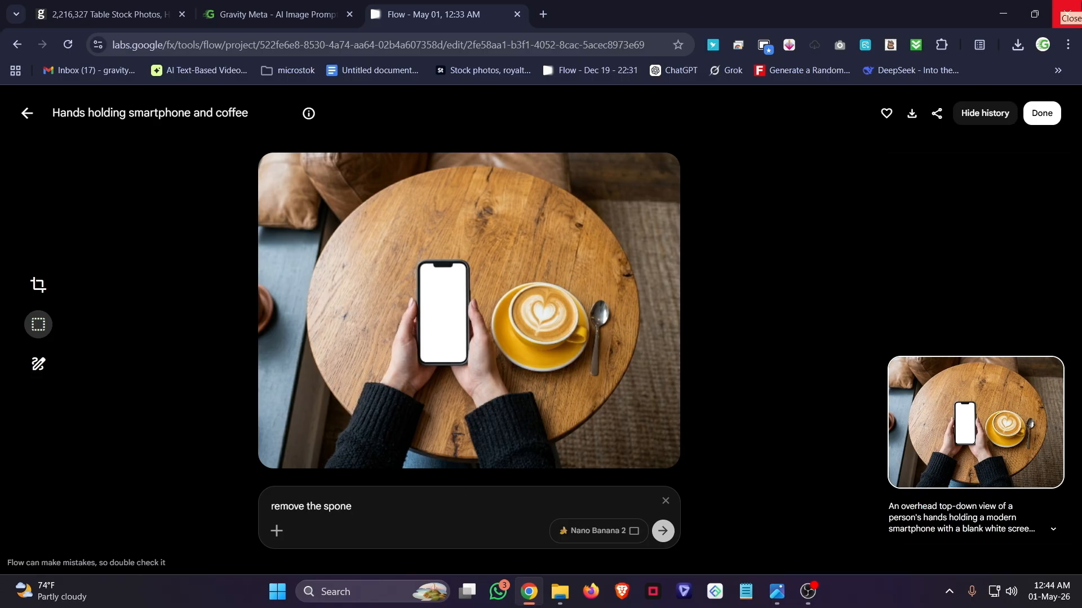
key(Return)
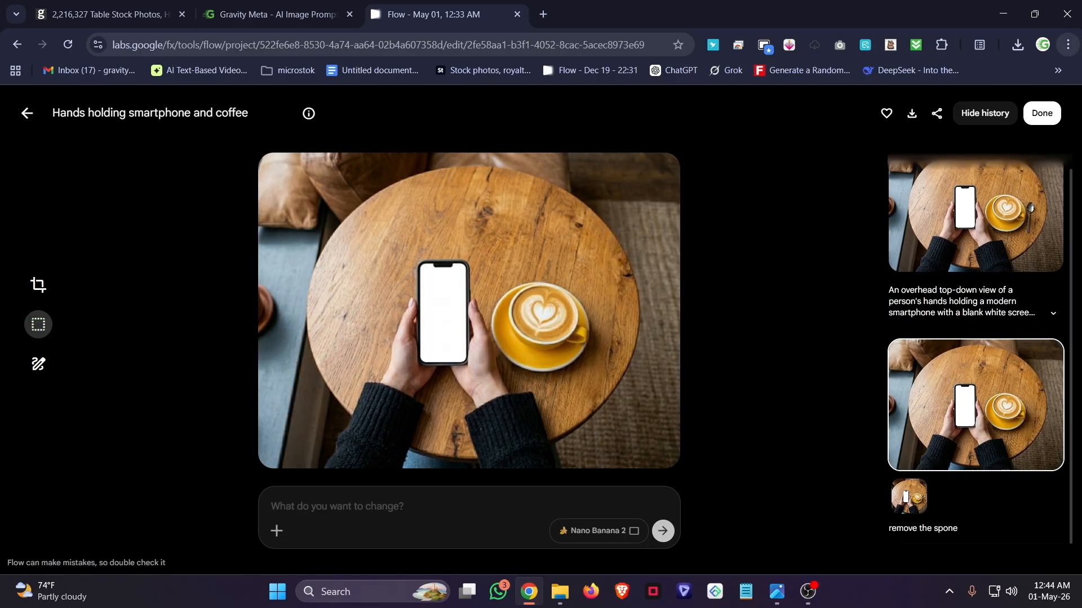
Generate a further version of the smartphone image with the instruction "remove this coffee cup".
text(rem)
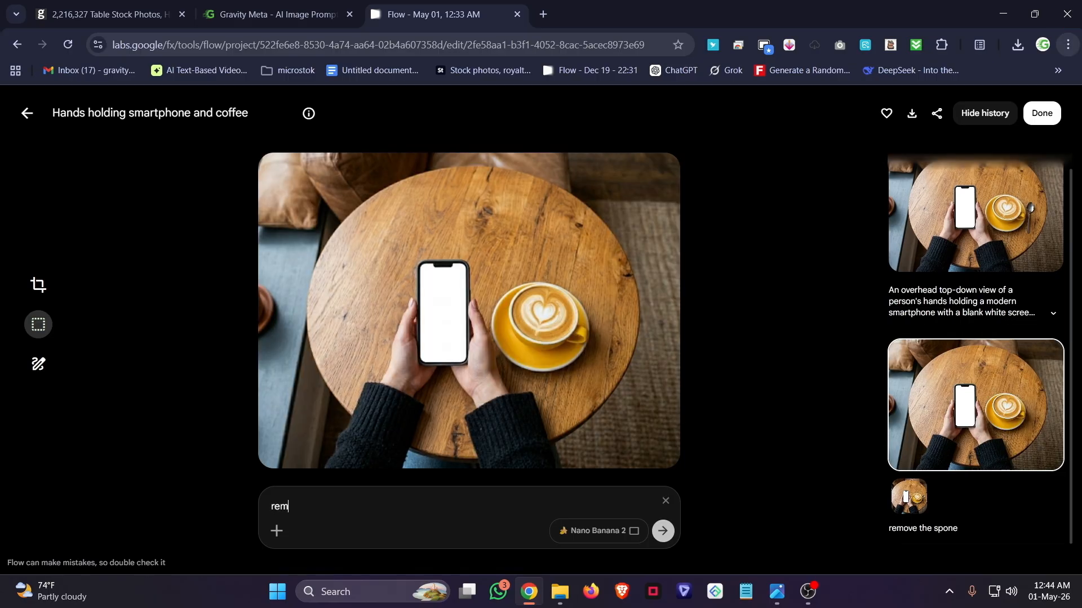
text(ove this coffee cup)
key(Return)
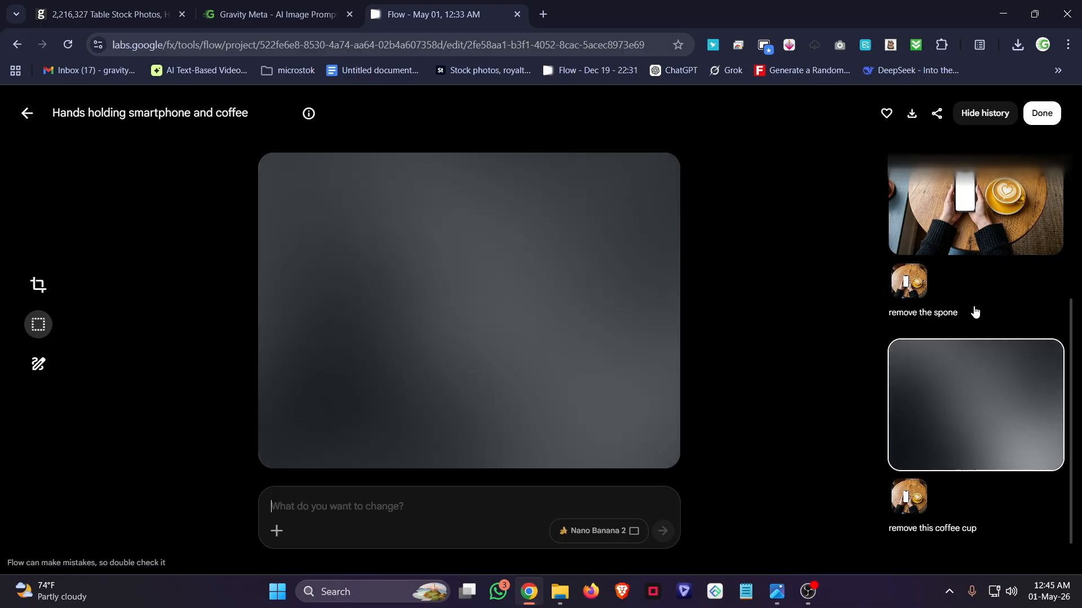
Download the original, spoon-removed and coffee-cup-removed versions of the smartphone image from the edit history.
scroll(973, 309, up, 5)
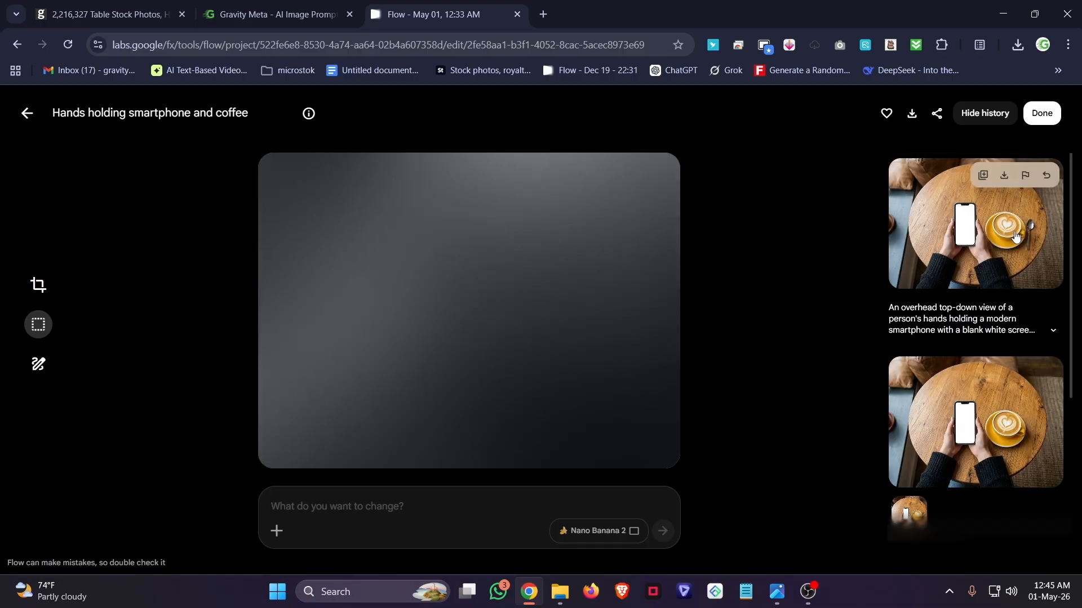
click(1004, 176)
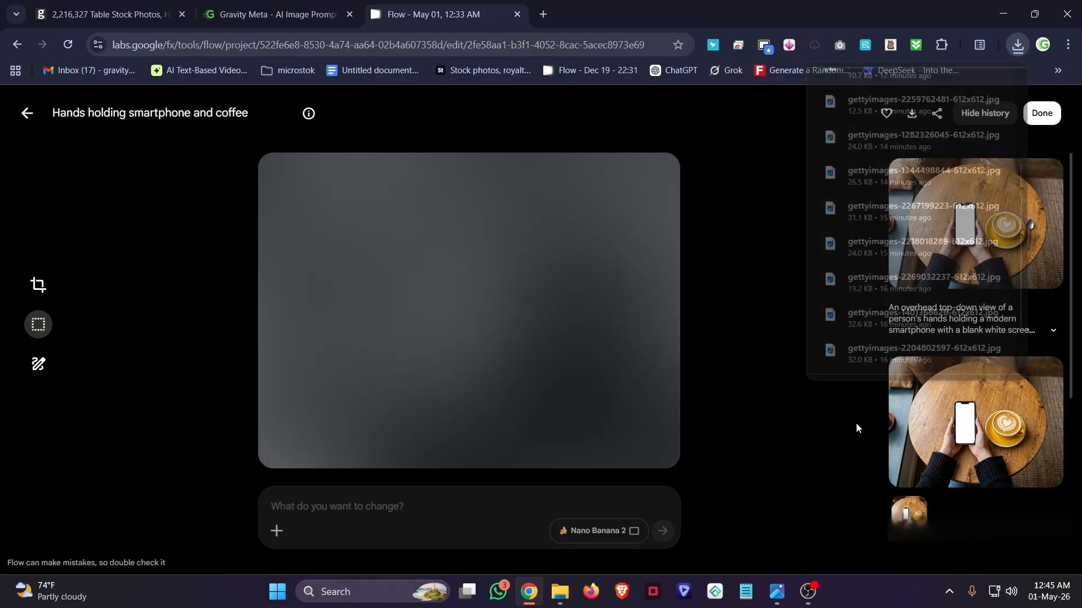
mouse_move(1019, 367)
scroll(975, 391, down, 4)
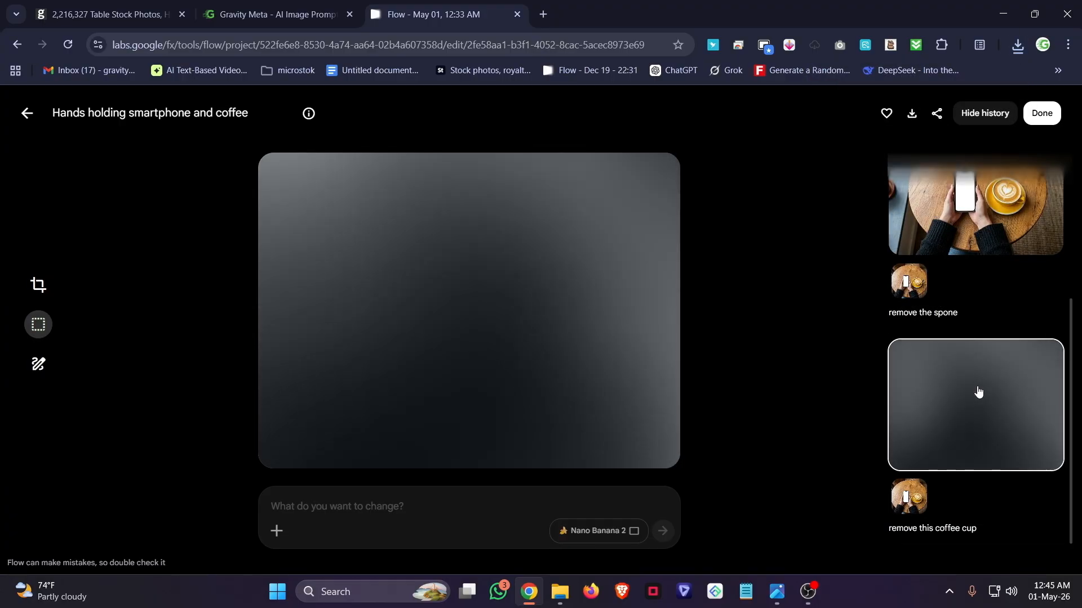
mouse_move(983, 395)
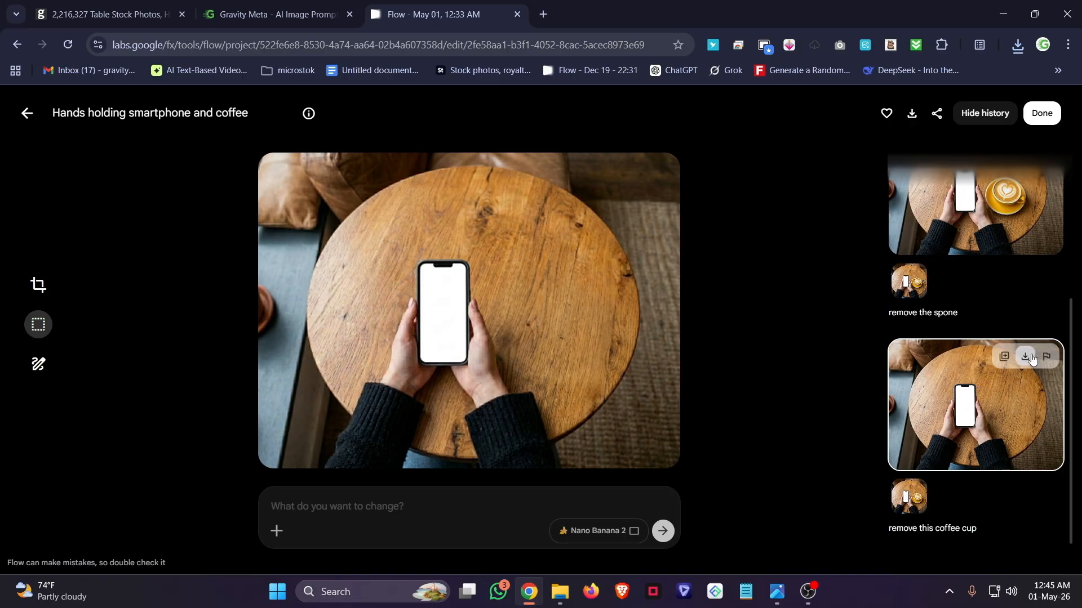
Refresh the Downloads folder in File Explorer, open the original smartphone image in Photos and step through its two edited versions.
mouse_move(559, 591)
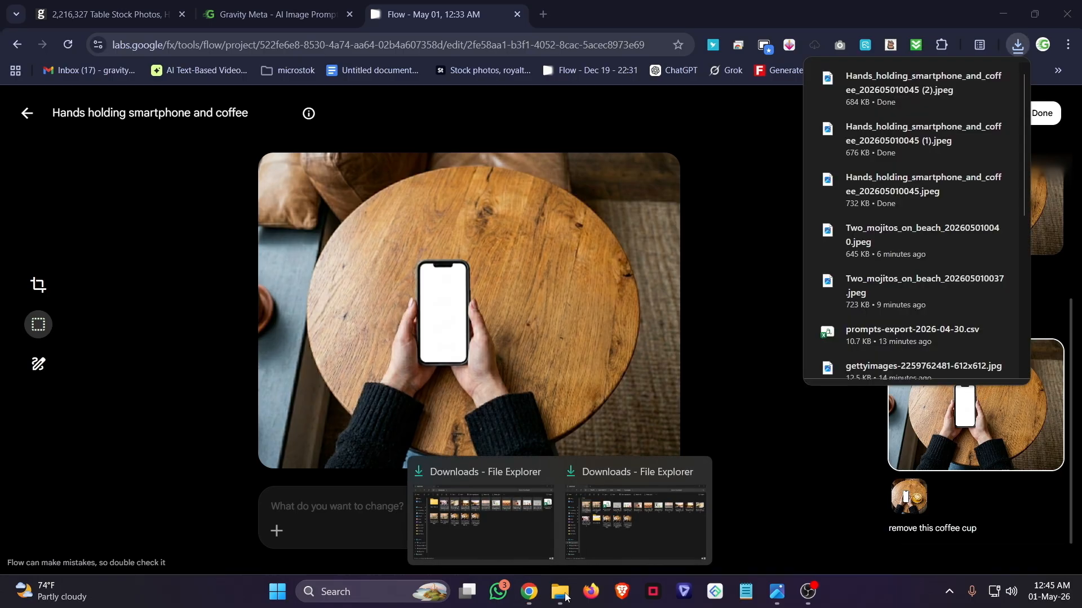
click(613, 548)
key(F5)
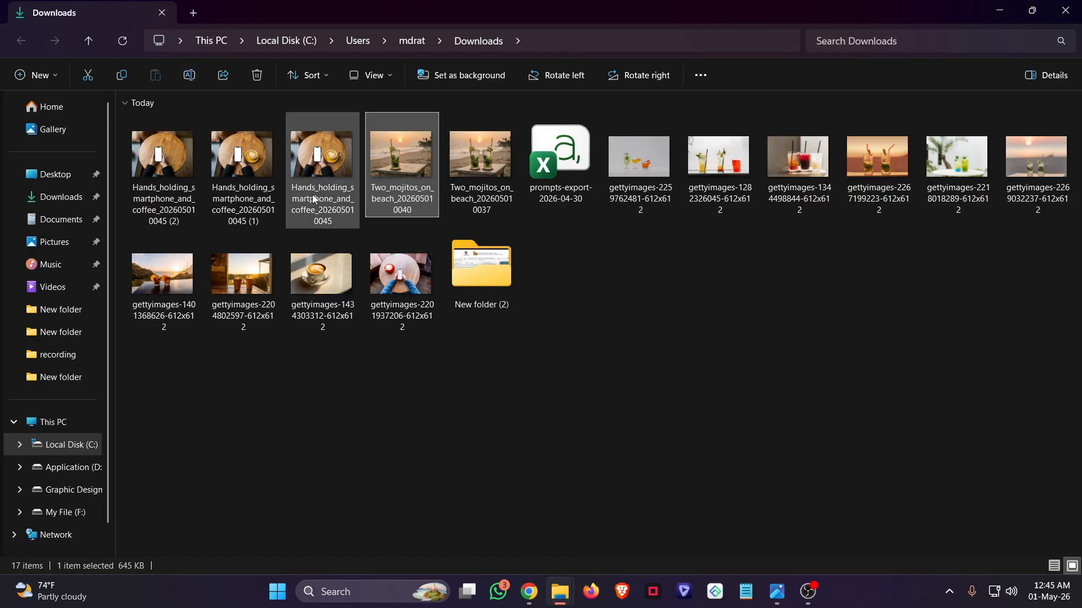
double_click(315, 160)
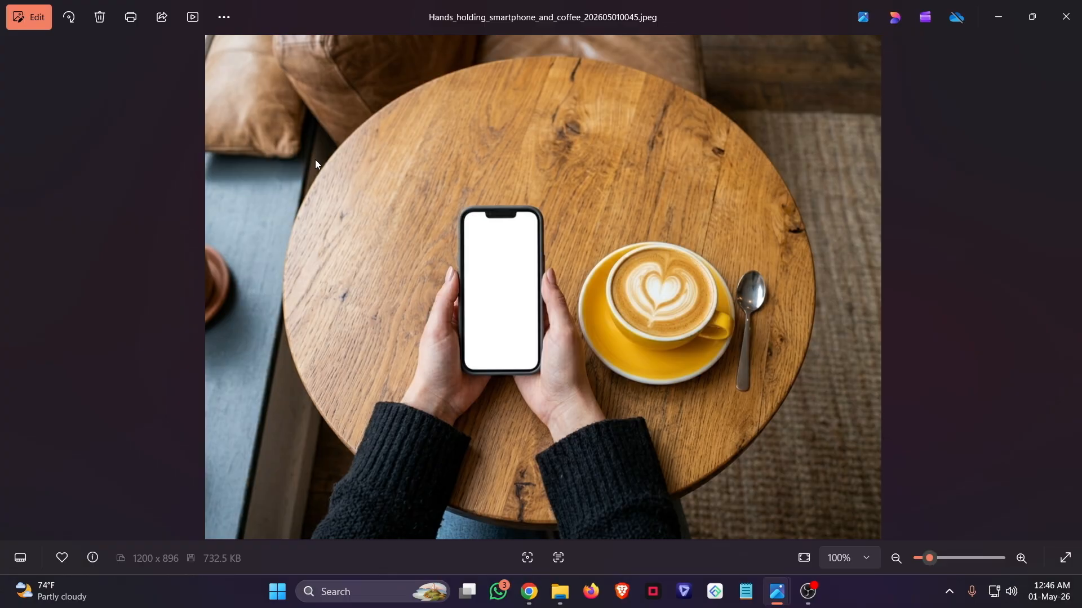
key(Right)
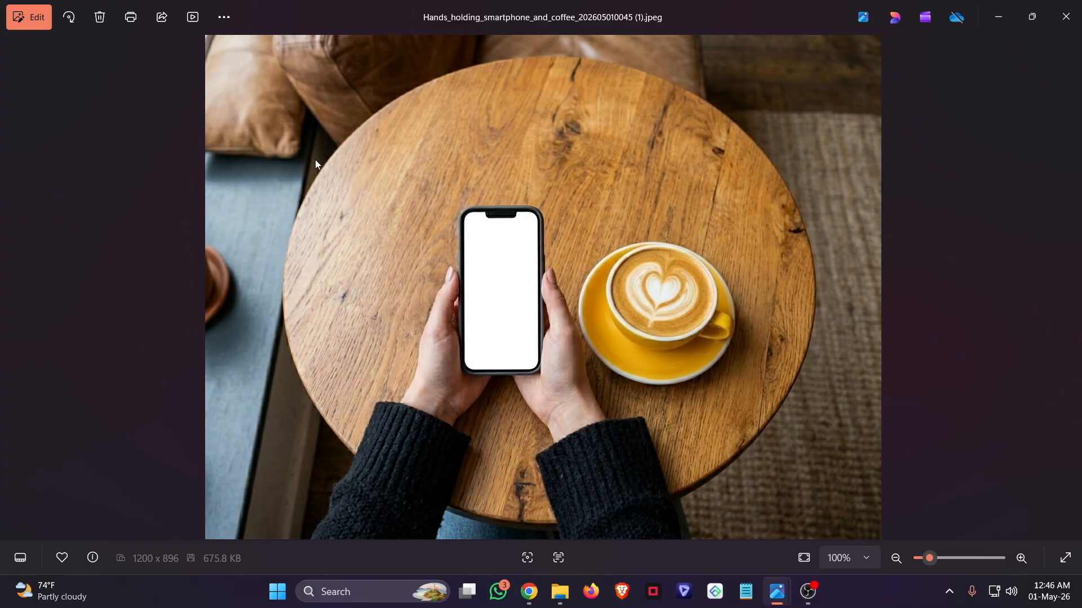
key(Right)
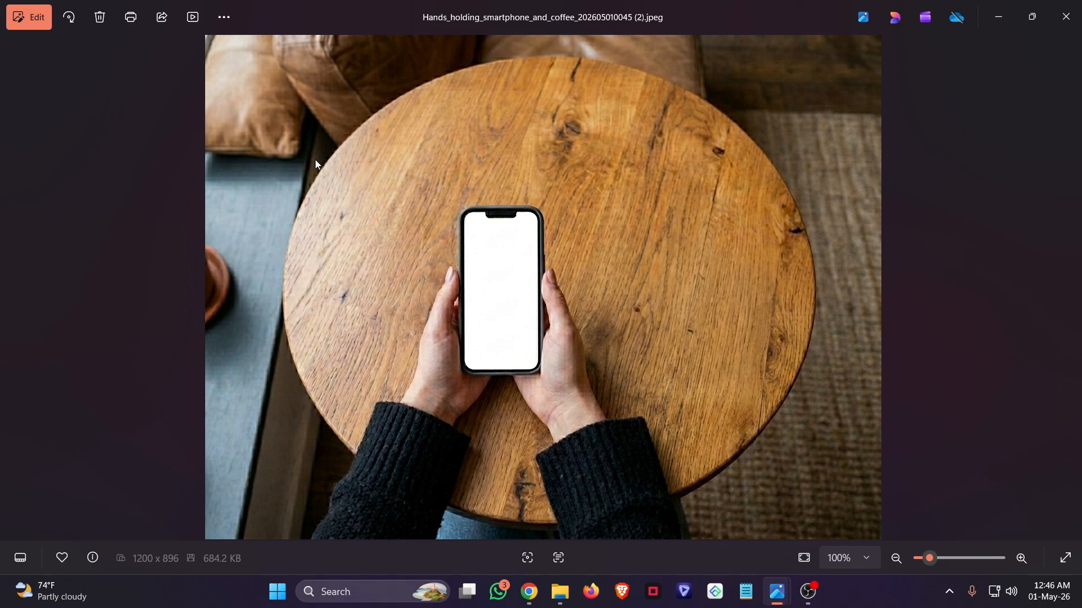
Flip back and forth between the three smartphone image versions to compare the removed spoon and coffee cup.
key(Left)
key(Left)
key(Right)
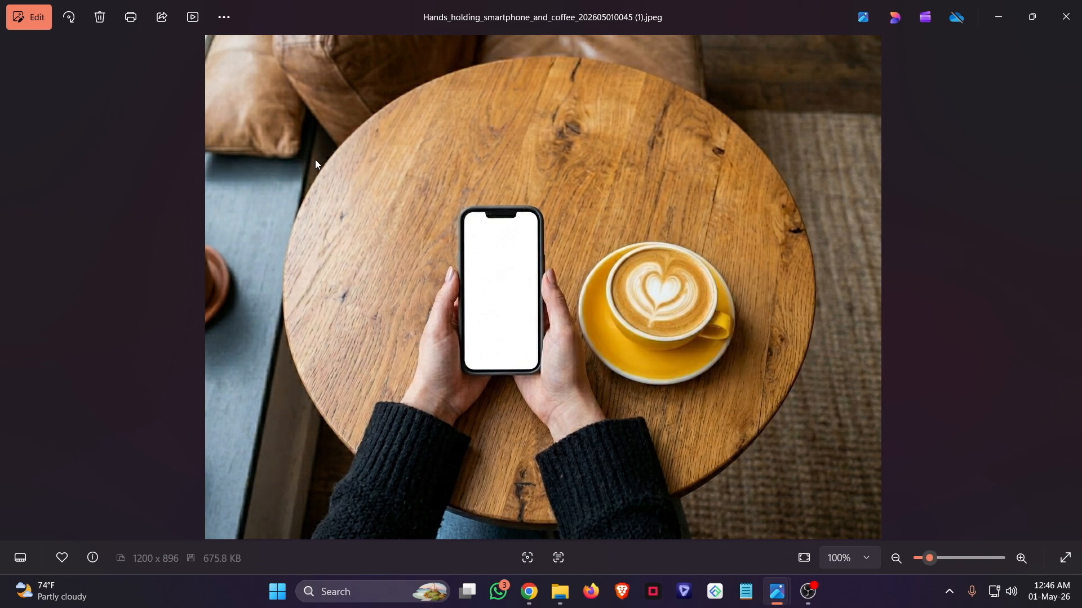
key(Right)
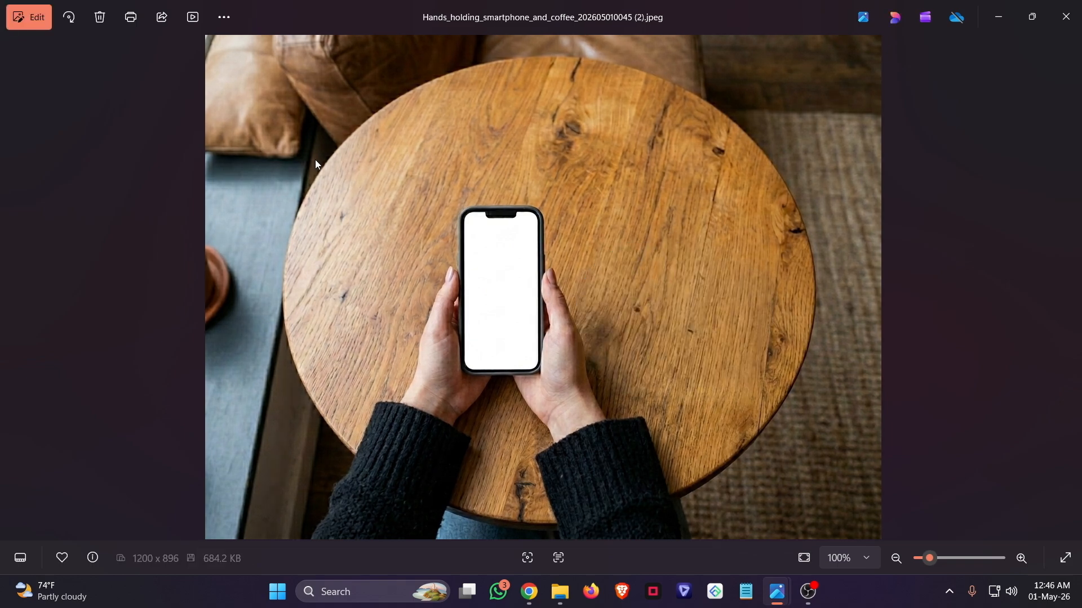
key(Left)
key(Left)
Move between the smartphone and mojito pairs and compare the two-glass and one-glass mojito images.
key(Left)
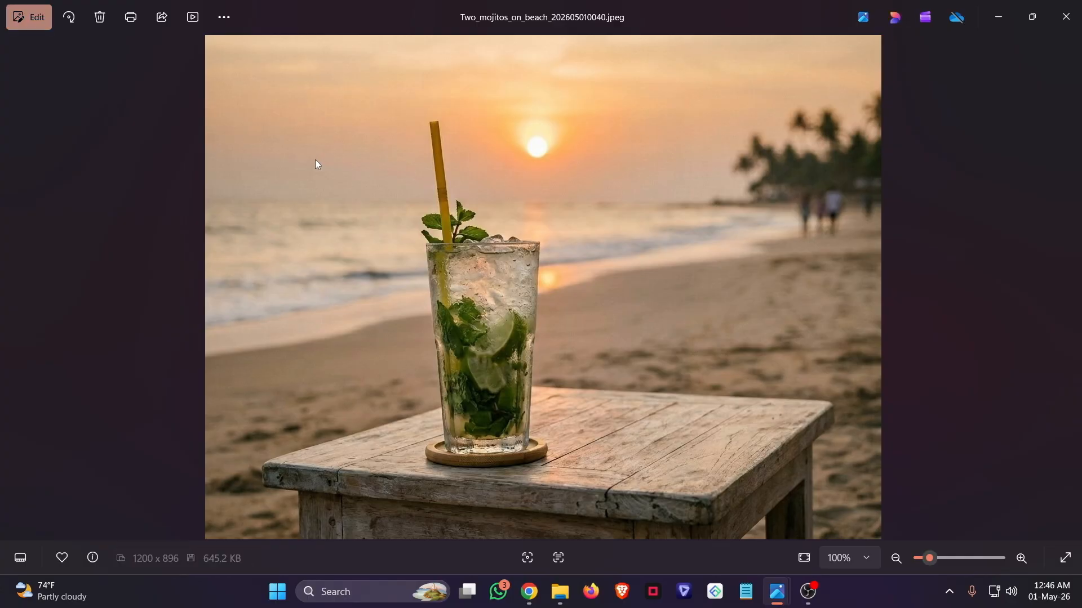
key(Right)
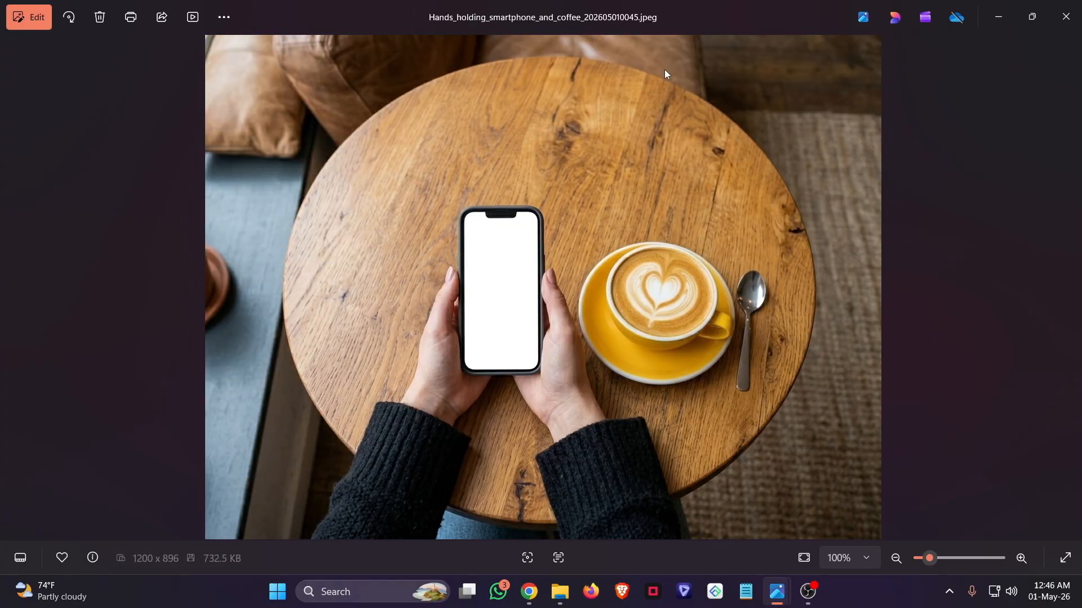
key(Left)
key(Left)
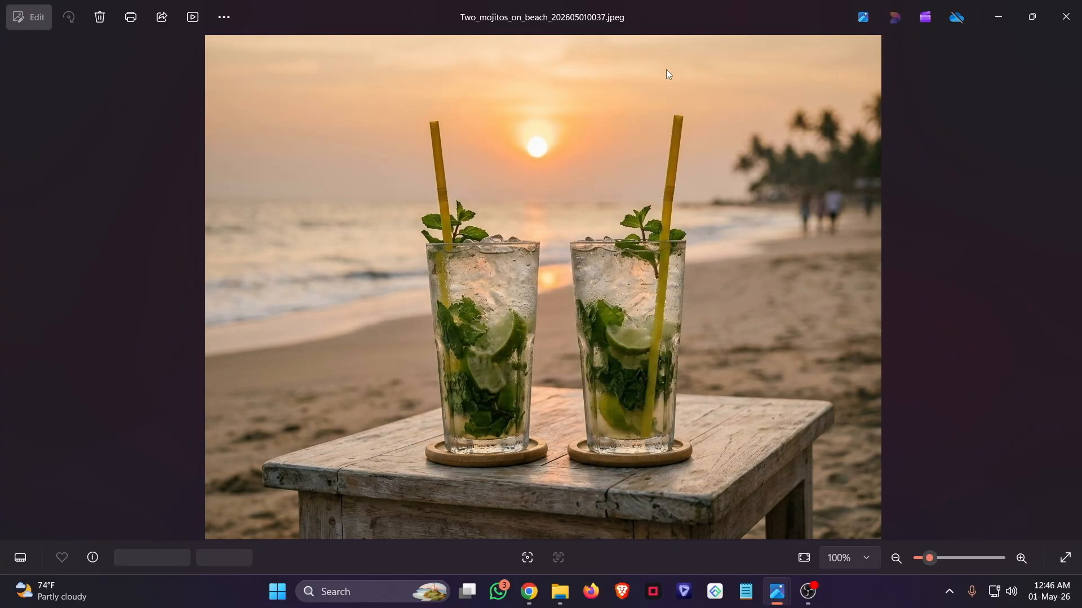
key(Right)
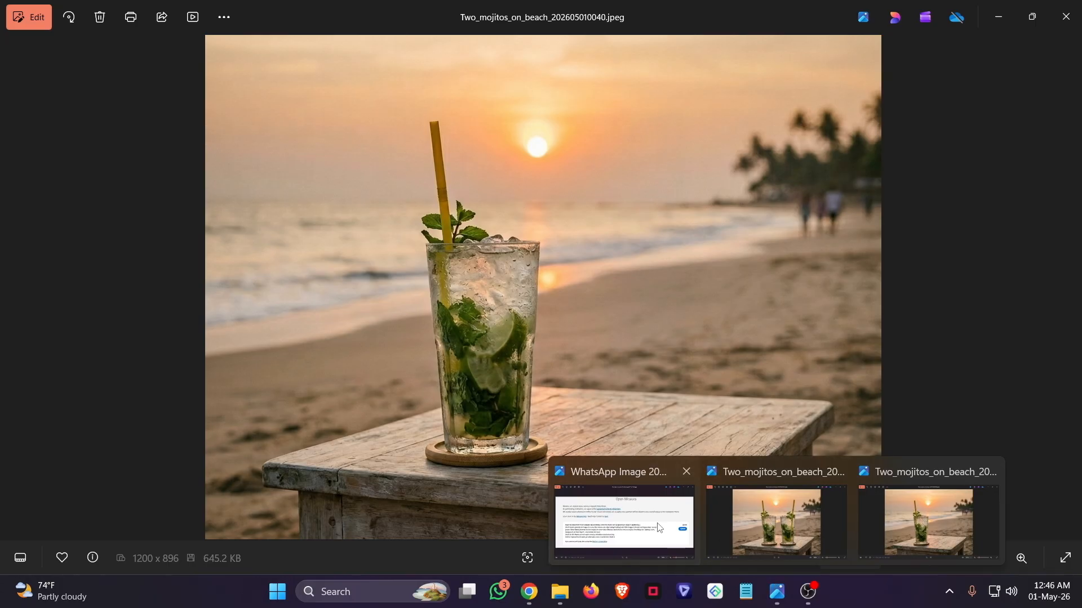
Review the object-removal mission brief screenshot, and inspect the two-glass mojito image up close.
click(624, 524)
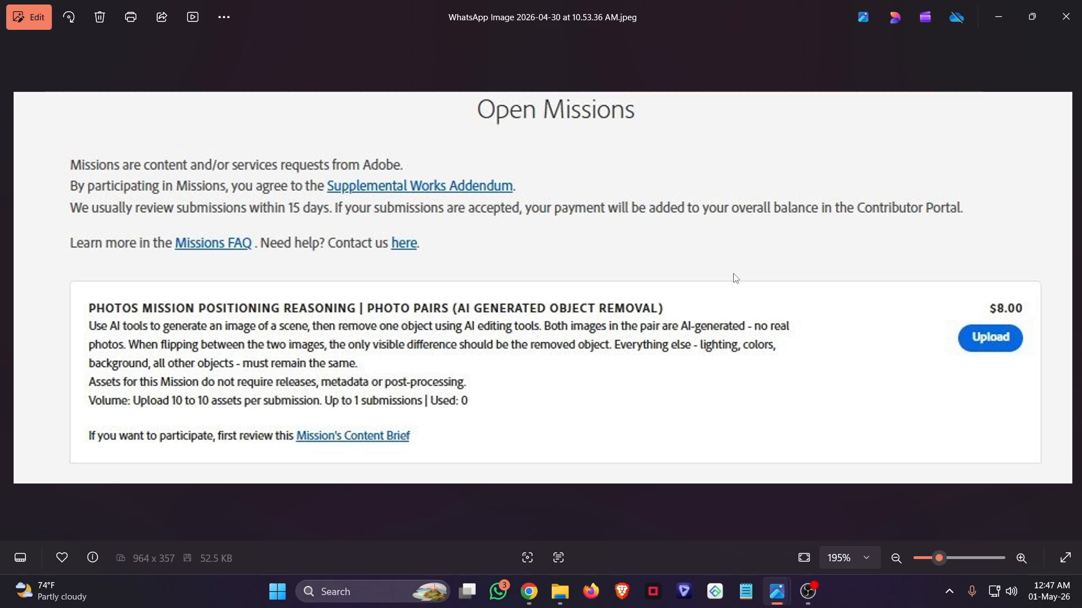
mouse_move(777, 591)
click(787, 541)
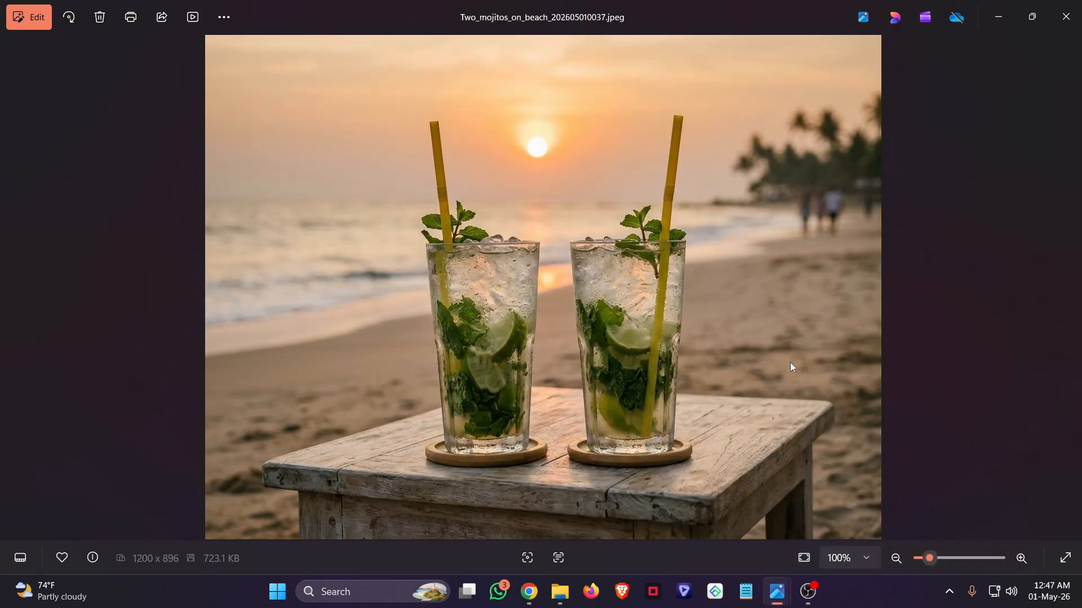
scroll(639, 233, up, 6)
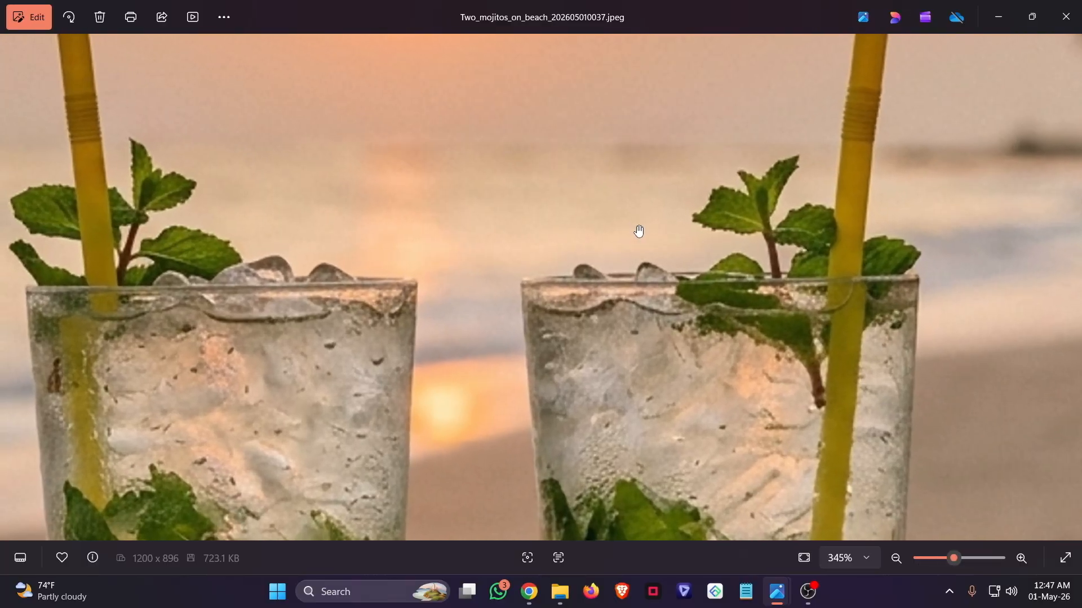
scroll(638, 231, down, 6)
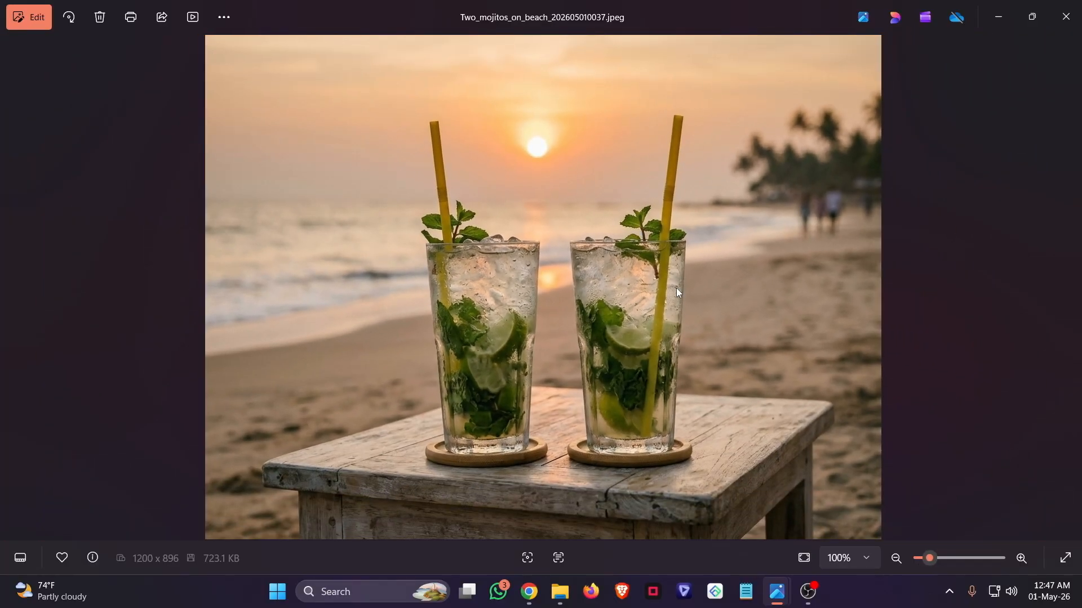